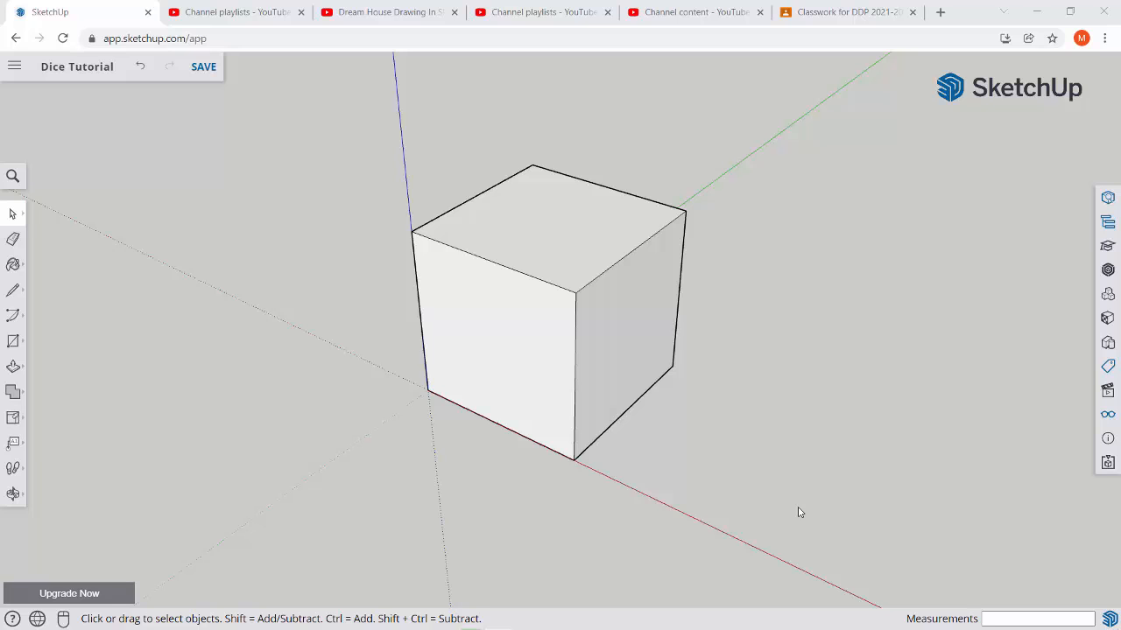
Draw a diagonal line across the cube's front face from its lower-right corner to its upper-left corner.
{"action": "middle_click_drag", "start_coordinate": [463, 386], "coordinate": [596, 333]}
{"action": "key", "text": "l"}
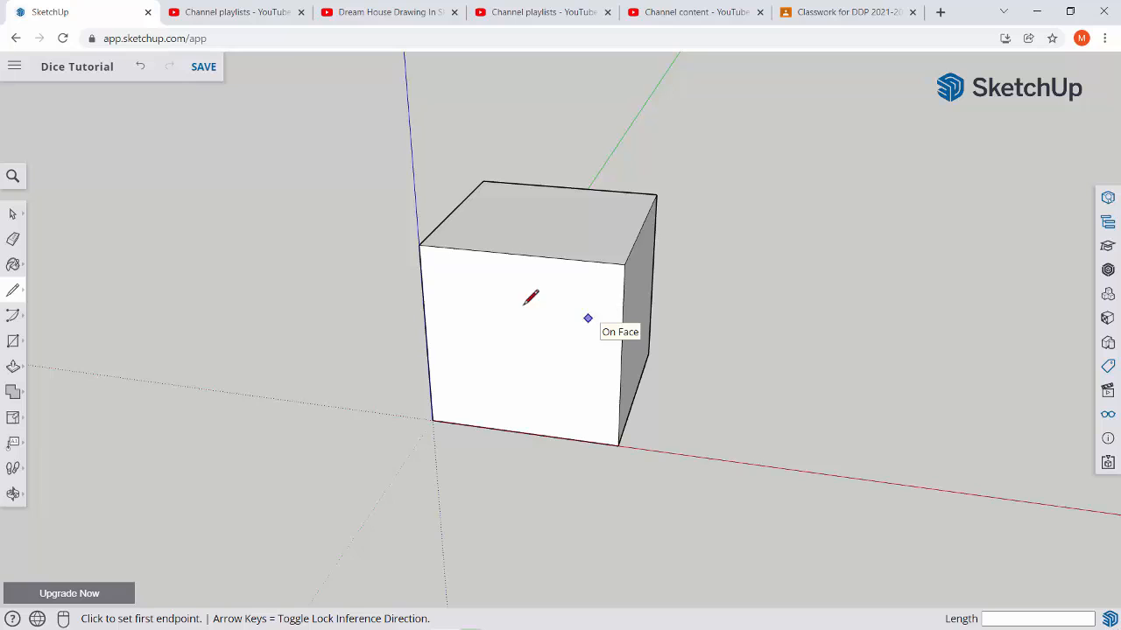
{"action": "key", "text": "space"}
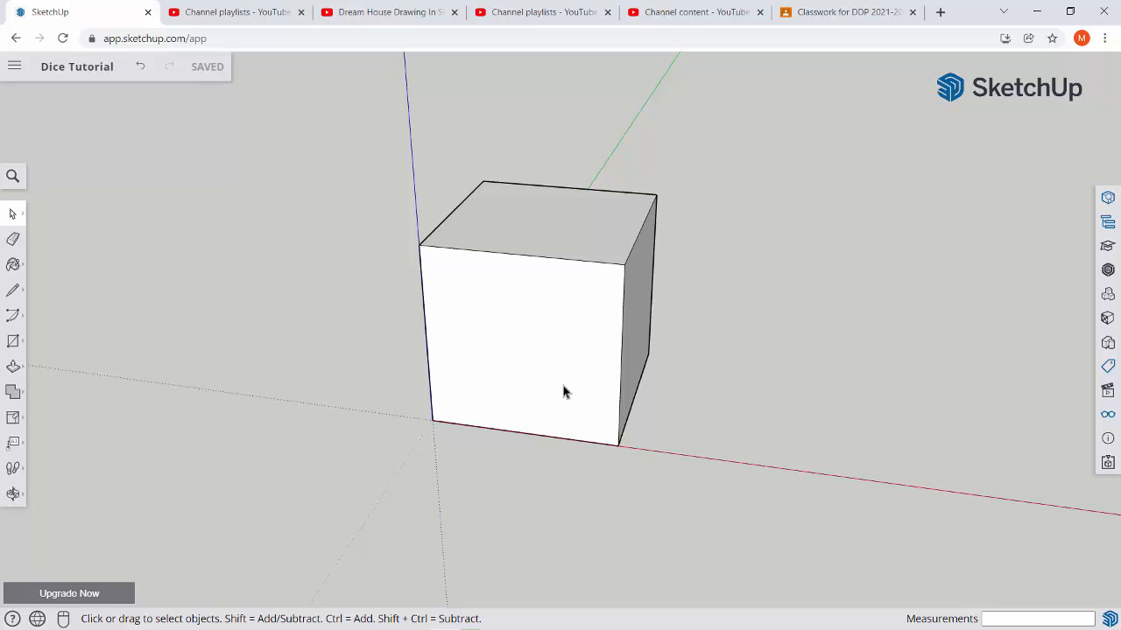
{"action": "key", "text": "l"}
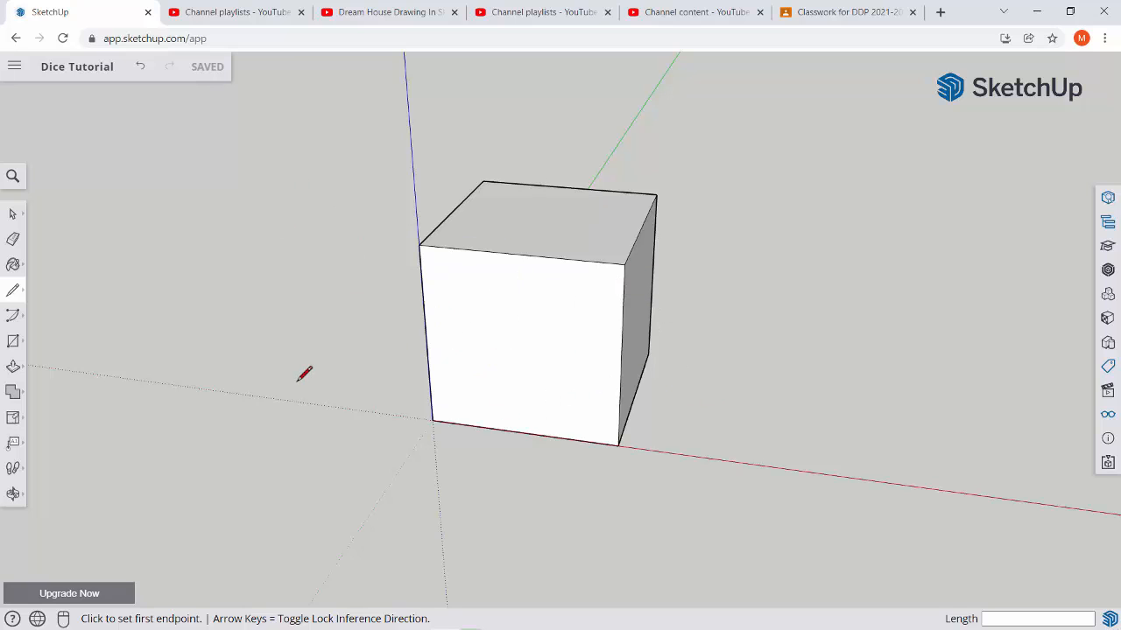
{"action": "left_click", "coordinate": [619, 444]}
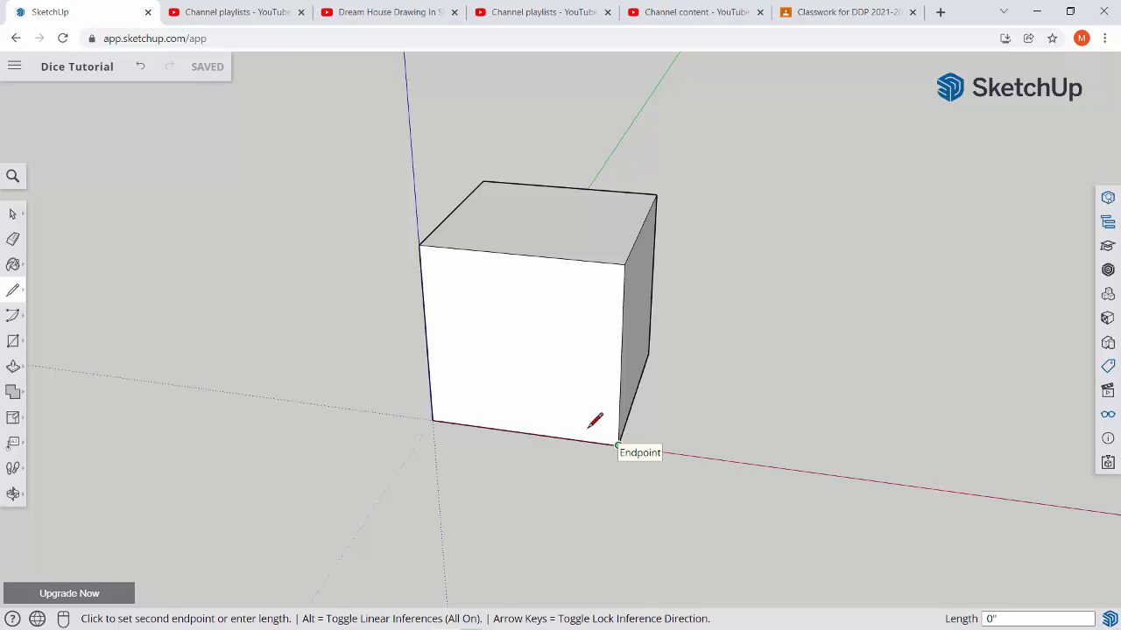
{"action": "left_click", "coordinate": [419, 244]}
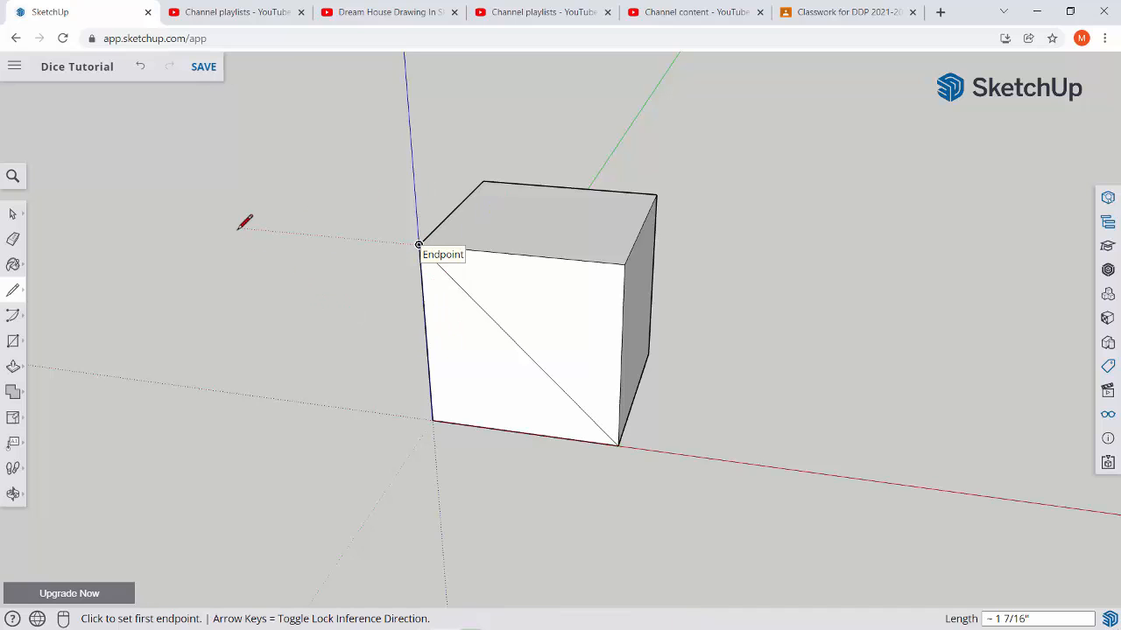
{"action": "key", "text": "space"}
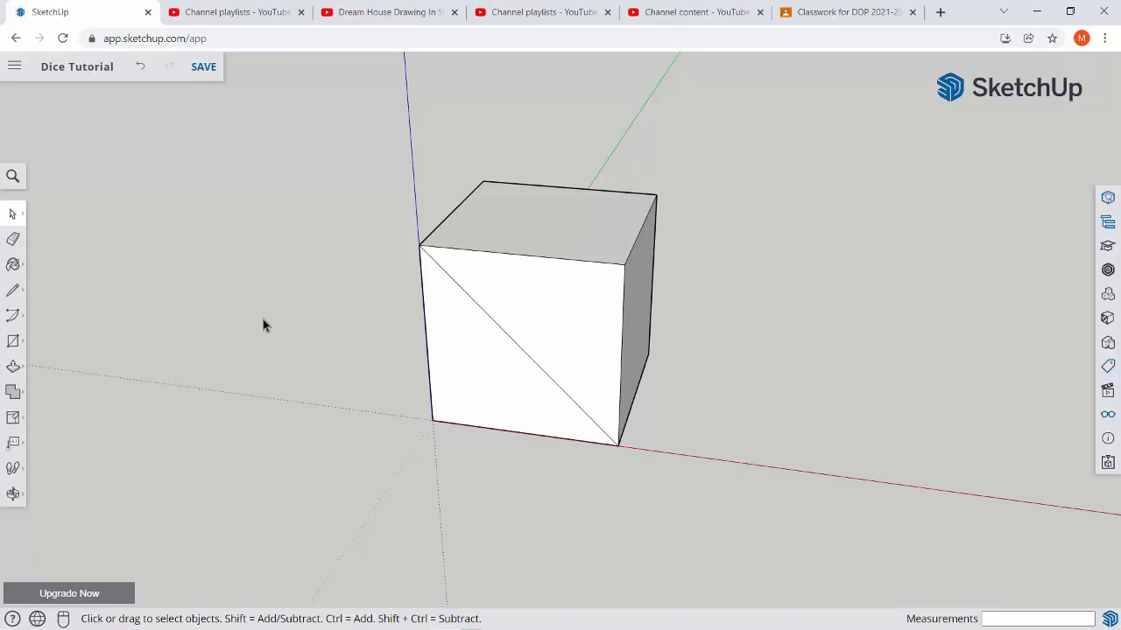
Draw a circle of radius 1/16 on the front face, centred on the midpoint of the diagonal.
{"action": "middle_click_drag", "start_coordinate": [476, 318], "coordinate": [554, 366]}
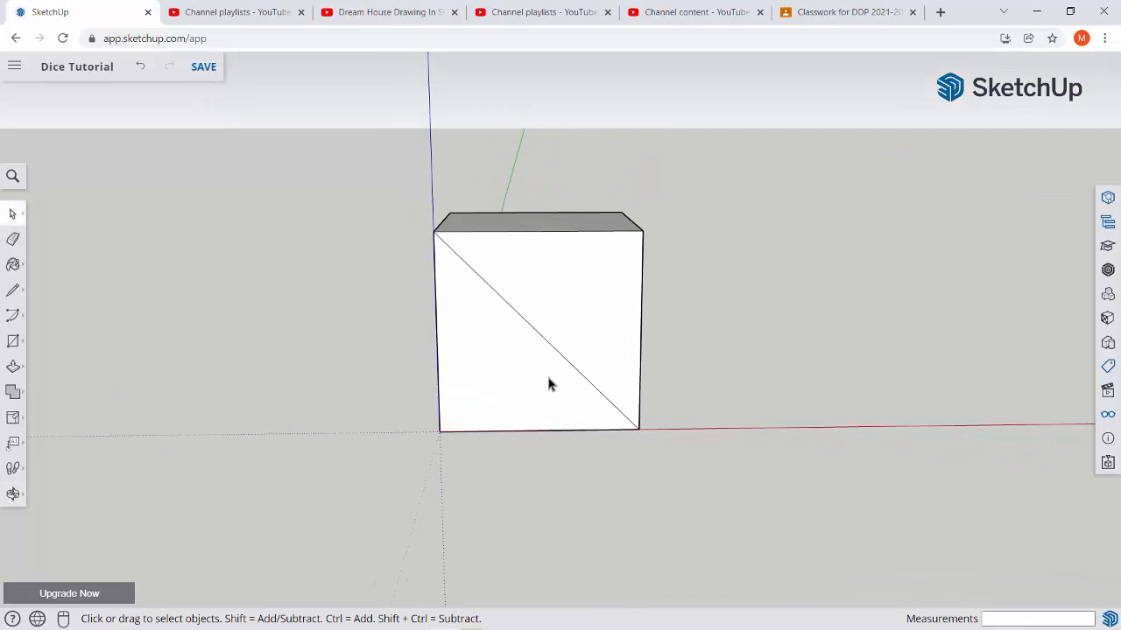
{"action": "key", "text": "c"}
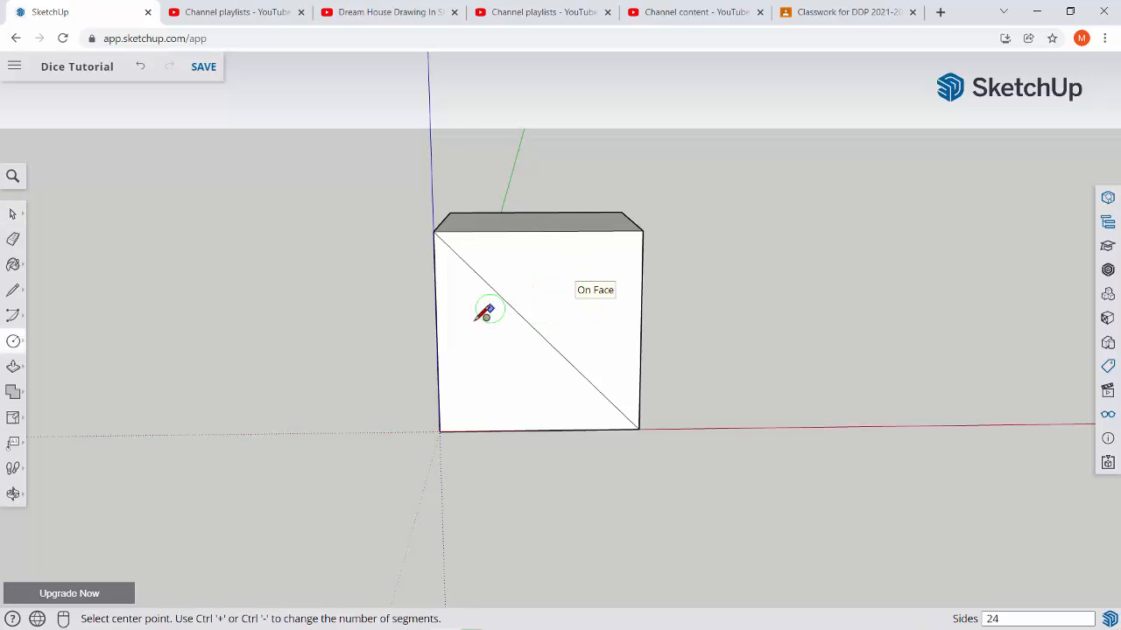
{"action": "scroll", "coordinate": [508, 342], "scroll_direction": "up", "scroll_amount": 2}
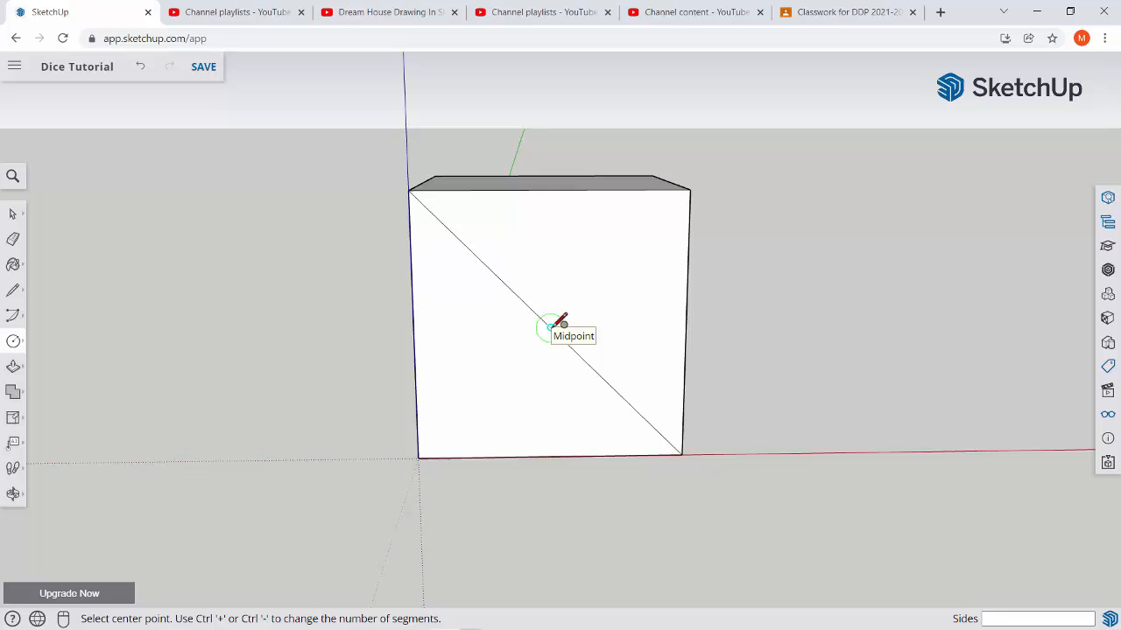
{"action": "left_click", "coordinate": [549, 328]}
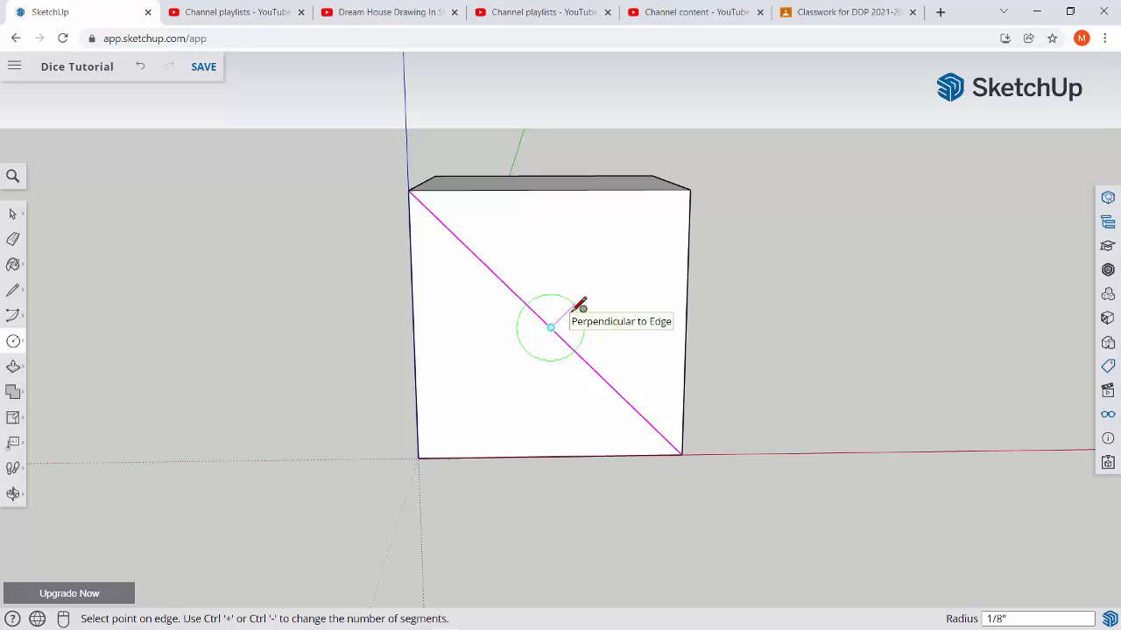
{"action": "type", "text": "1/16"}
{"action": "key", "text": "Return"}
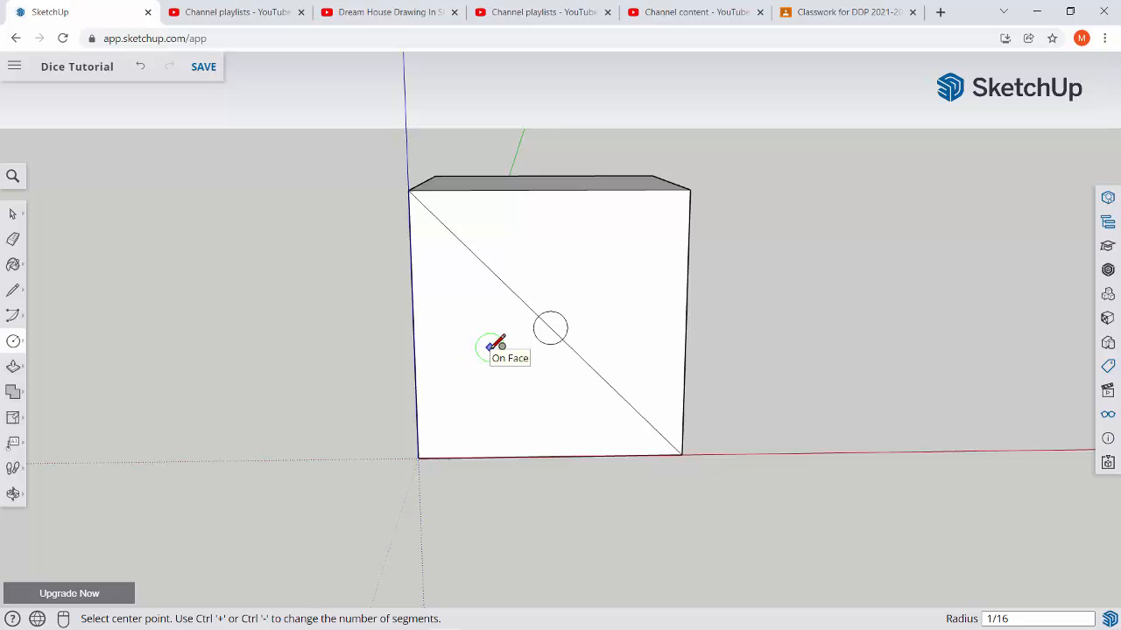
{"action": "middle_click_drag", "start_coordinate": [499, 333], "coordinate": [318, 367]}
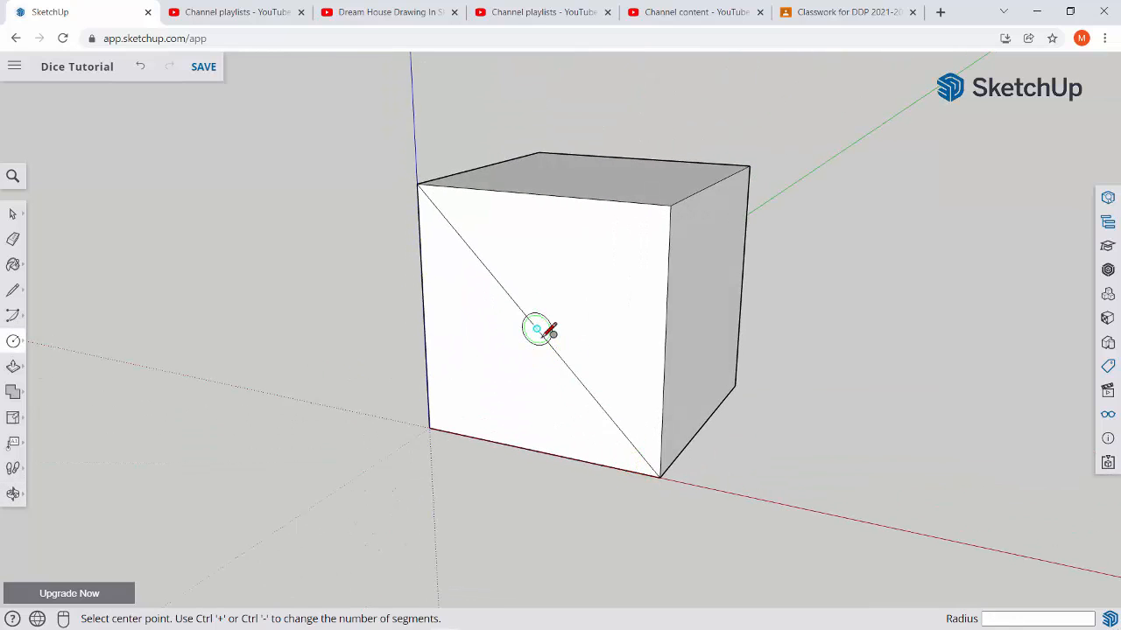
{"action": "key", "text": "space"}
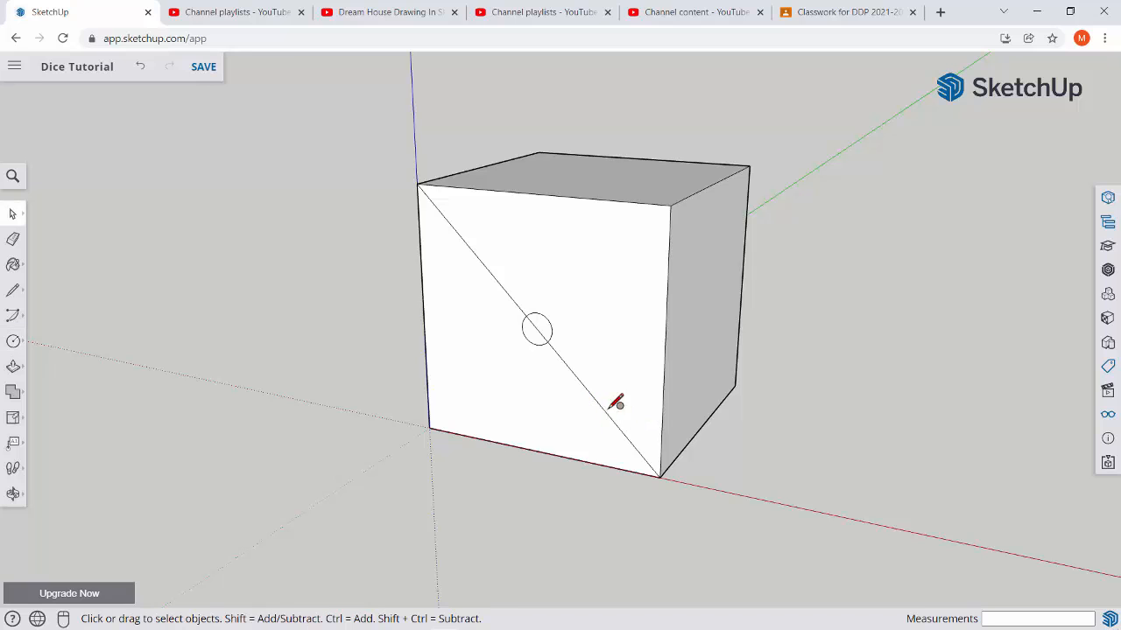
Erase all segments of the front face's diagonal, including the piece inside the circle, leaving only the circle.
{"action": "key", "text": "e"}
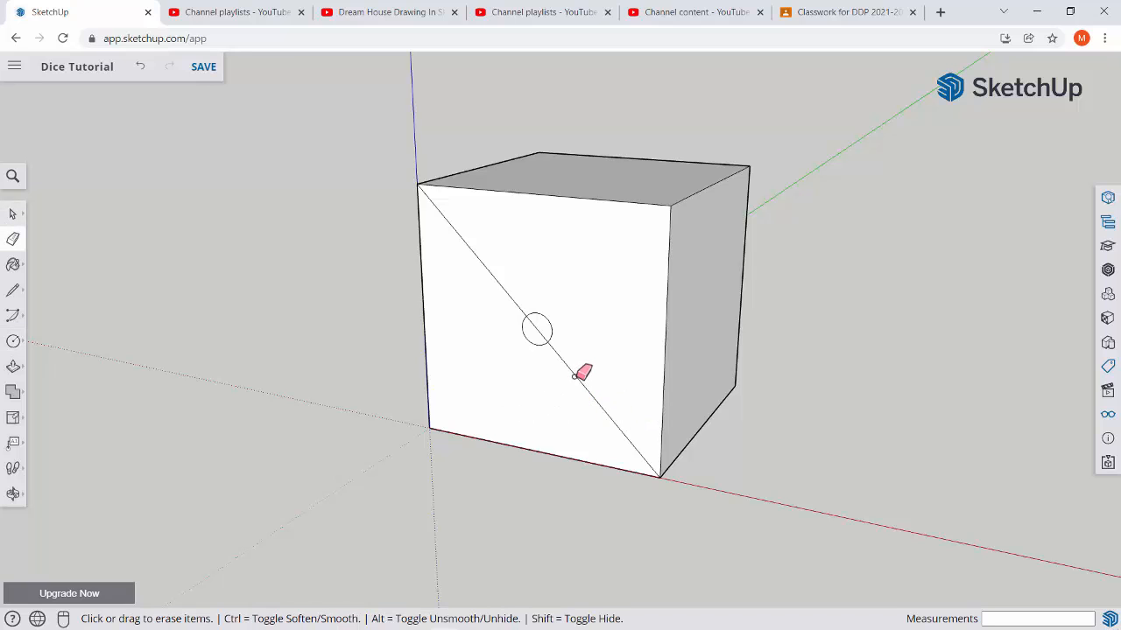
{"action": "left_click", "coordinate": [569, 379]}
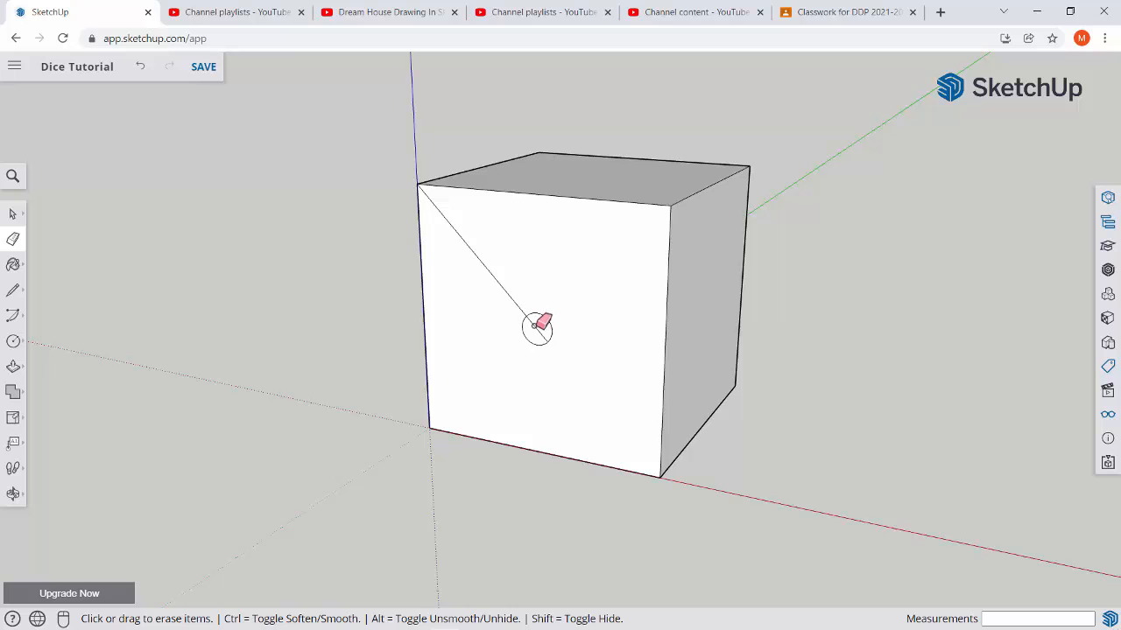
{"action": "left_click", "coordinate": [515, 288]}
{"action": "mouse_move", "coordinate": [456, 328]}
{"action": "middle_mouse_down"}
{"action": "mouse_move", "coordinate": [657, 452]}
{"action": "mouse_move", "coordinate": [738, 383]}
{"action": "middle_mouse_up"}
{"action": "middle_click_drag", "start_coordinate": [608, 400], "coordinate": [532, 297]}
{"action": "mouse_move", "coordinate": [588, 326]}
{"action": "middle_mouse_down"}
{"action": "mouse_move", "coordinate": [531, 417]}
{"action": "mouse_move", "coordinate": [413, 358]}
{"action": "mouse_move", "coordinate": [543, 333]}
{"action": "mouse_move", "coordinate": [576, 427]}
{"action": "middle_mouse_up"}
{"action": "scroll", "coordinate": [574, 330], "scroll_direction": "up", "scroll_amount": 1}
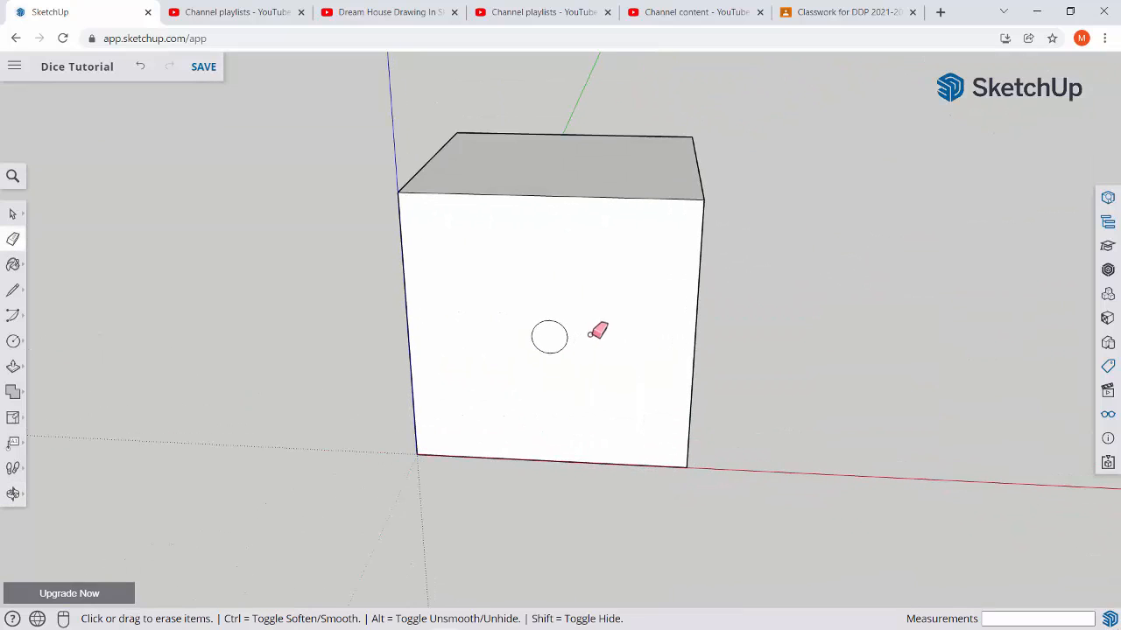
{"action": "key", "text": "space"}
Draw both corner-to-corner diagonals on the cube face opposite the one with the single circle.
{"action": "scroll", "coordinate": [601, 321], "scroll_direction": "down", "scroll_amount": 6}
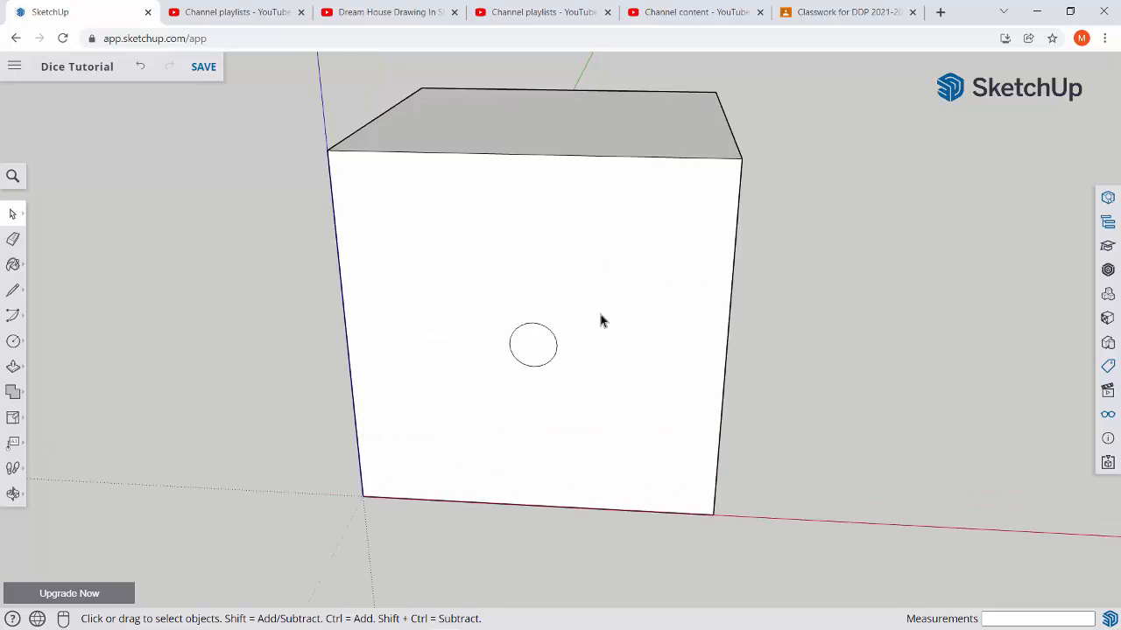
{"action": "middle_click_drag", "start_coordinate": [601, 322], "coordinate": [530, 325]}
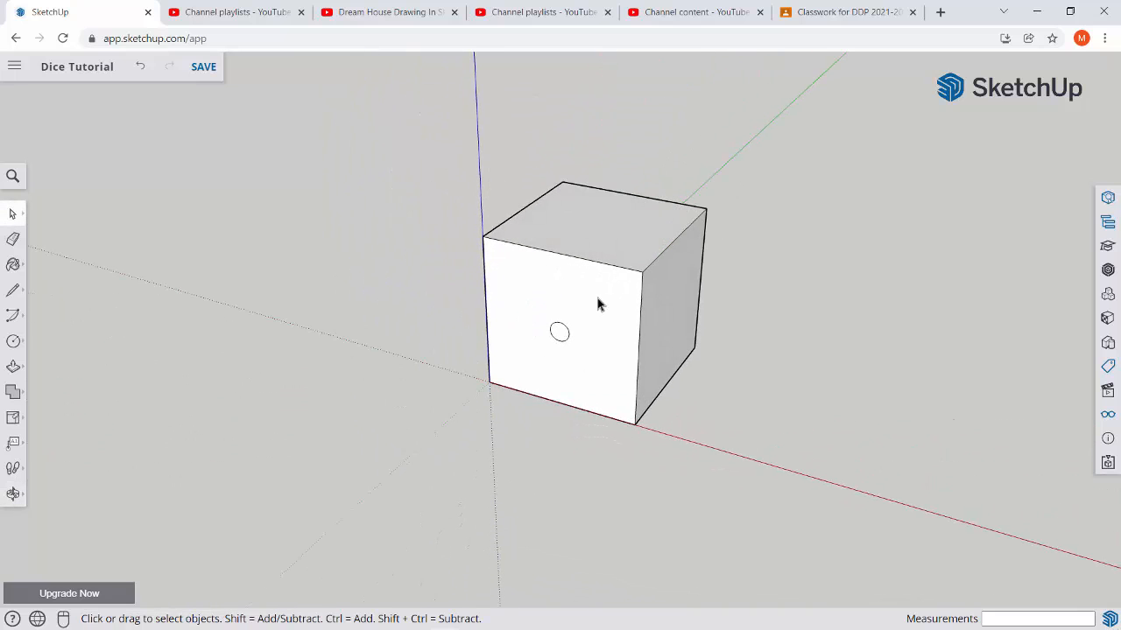
{"action": "middle_click_drag", "start_coordinate": [598, 303], "coordinate": [420, 307]}
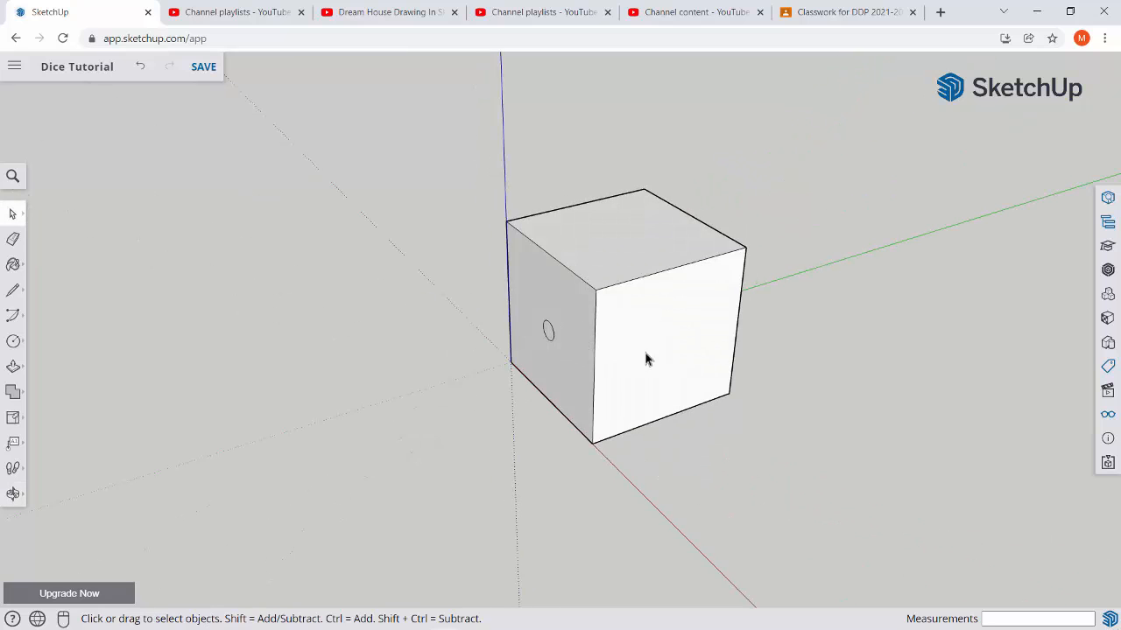
{"action": "mouse_move", "coordinate": [646, 359]}
{"action": "middle_mouse_down"}
{"action": "mouse_move", "coordinate": [603, 340]}
{"action": "mouse_move", "coordinate": [670, 275]}
{"action": "middle_mouse_up"}
{"action": "mouse_move", "coordinate": [585, 325]}
{"action": "middle_mouse_down"}
{"action": "mouse_move", "coordinate": [675, 315]}
{"action": "mouse_move", "coordinate": [642, 310]}
{"action": "middle_mouse_up"}
{"action": "mouse_move", "coordinate": [508, 343]}
{"action": "middle_mouse_down"}
{"action": "mouse_move", "coordinate": [781, 340]}
{"action": "mouse_move", "coordinate": [680, 350]}
{"action": "mouse_move", "coordinate": [511, 336]}
{"action": "mouse_move", "coordinate": [665, 318]}
{"action": "mouse_move", "coordinate": [780, 353]}
{"action": "mouse_move", "coordinate": [510, 343]}
{"action": "middle_mouse_up"}
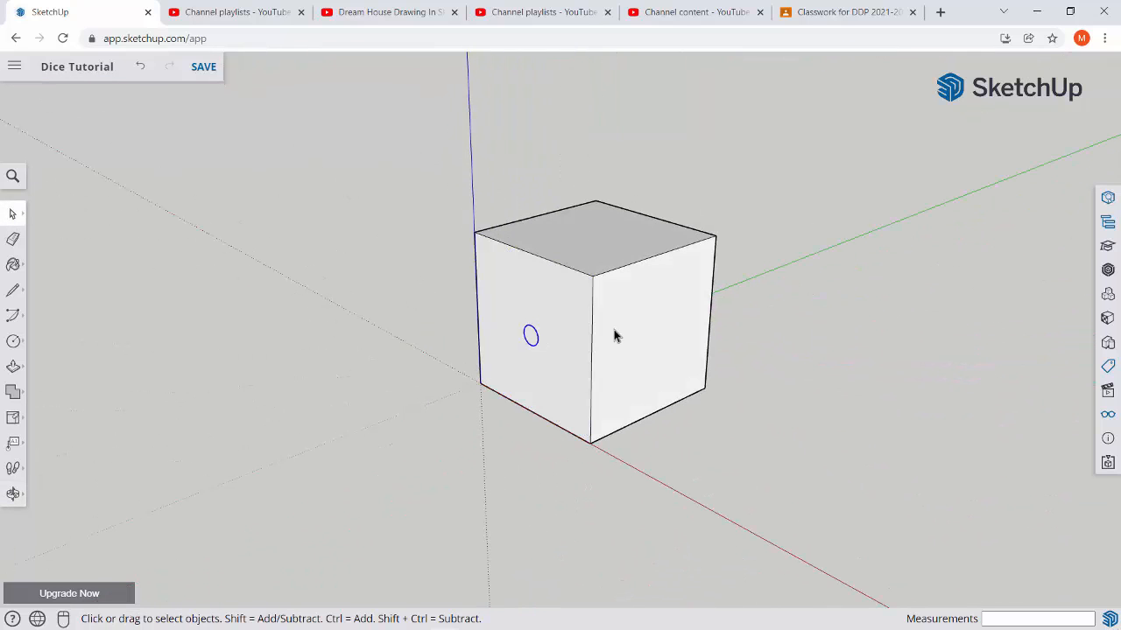
{"action": "middle_click_drag", "start_coordinate": [616, 336], "coordinate": [628, 365]}
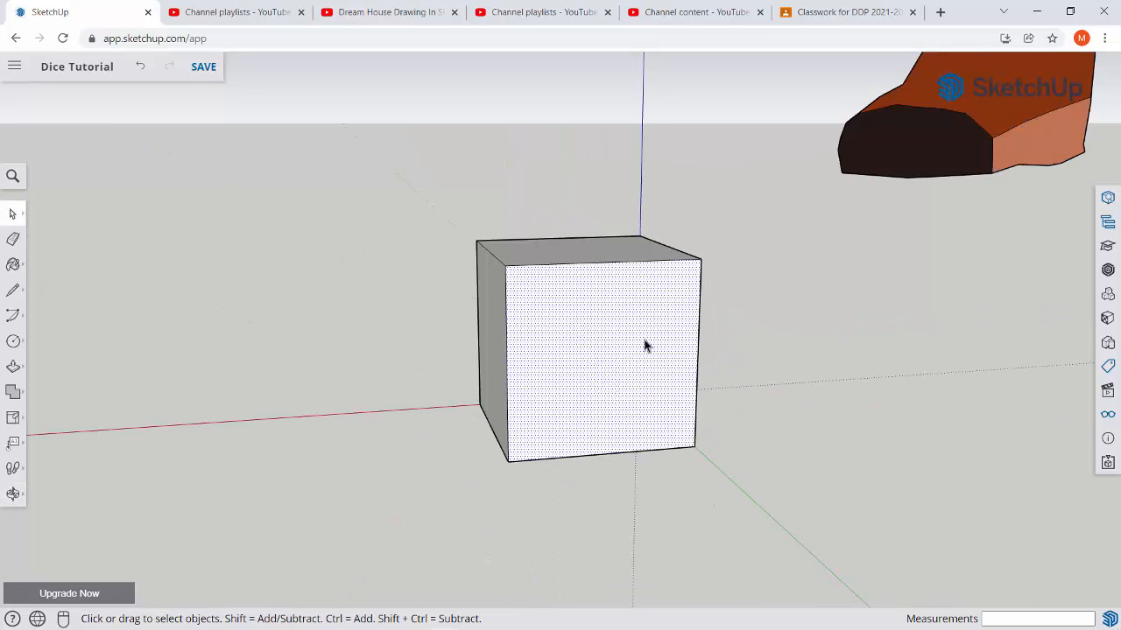
{"action": "middle_click_drag", "start_coordinate": [645, 344], "coordinate": [471, 385]}
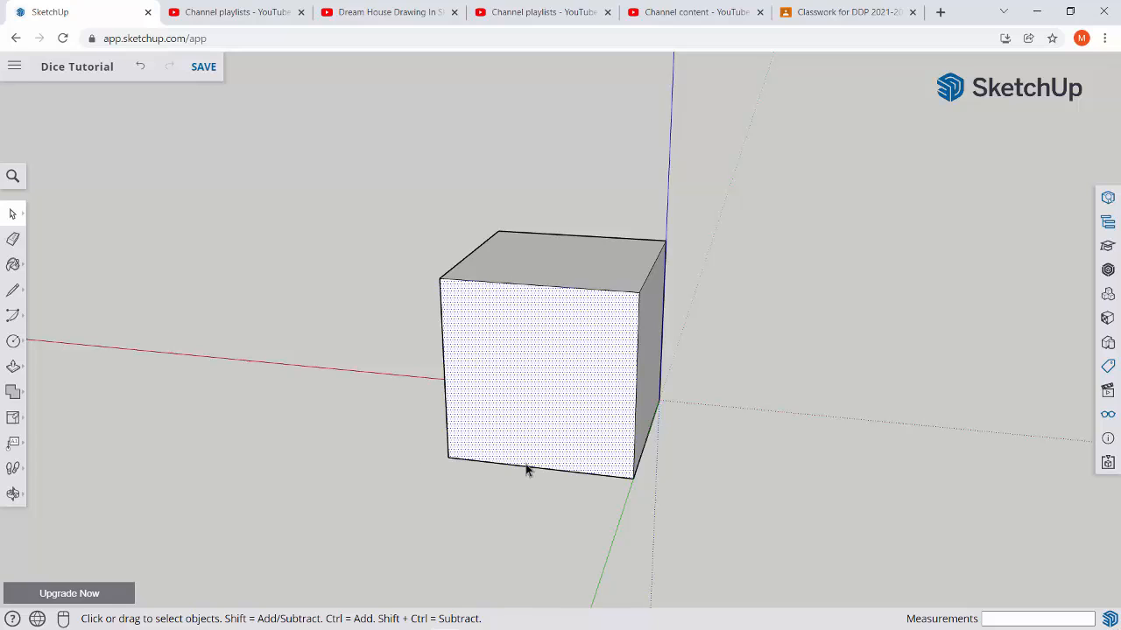
{"action": "key", "text": "l"}
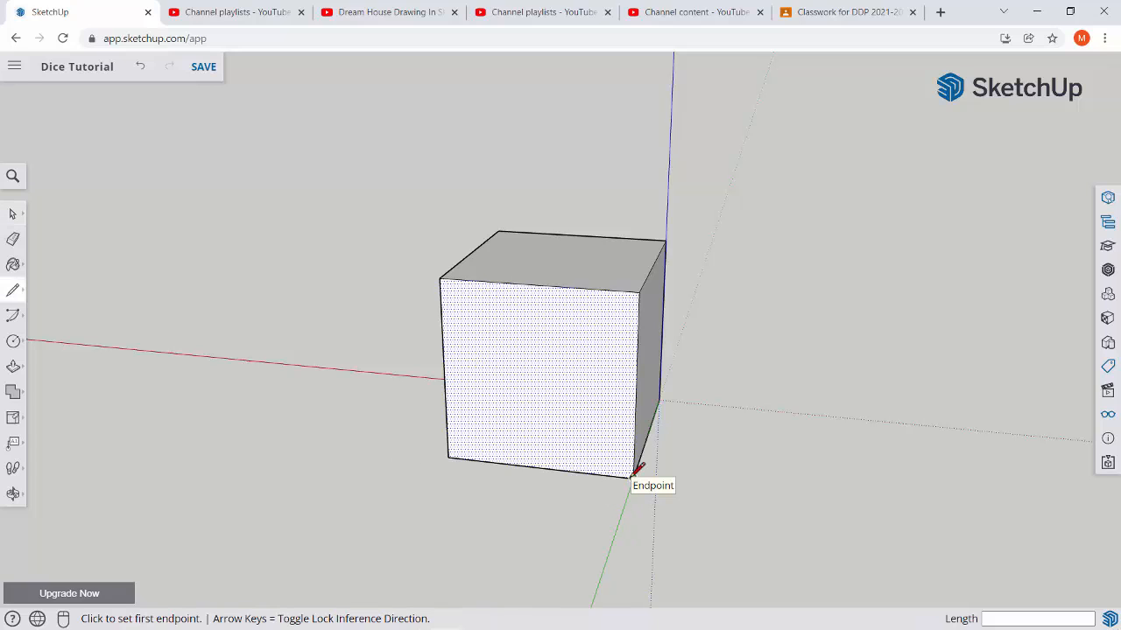
{"action": "left_click", "coordinate": [632, 477]}
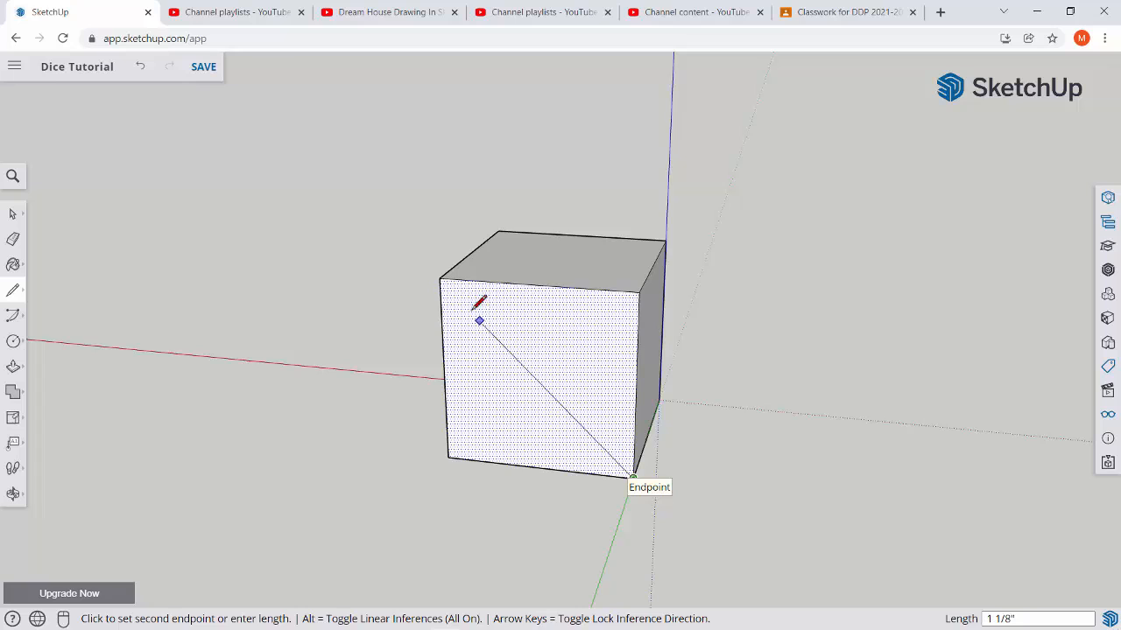
{"action": "left_click", "coordinate": [440, 278]}
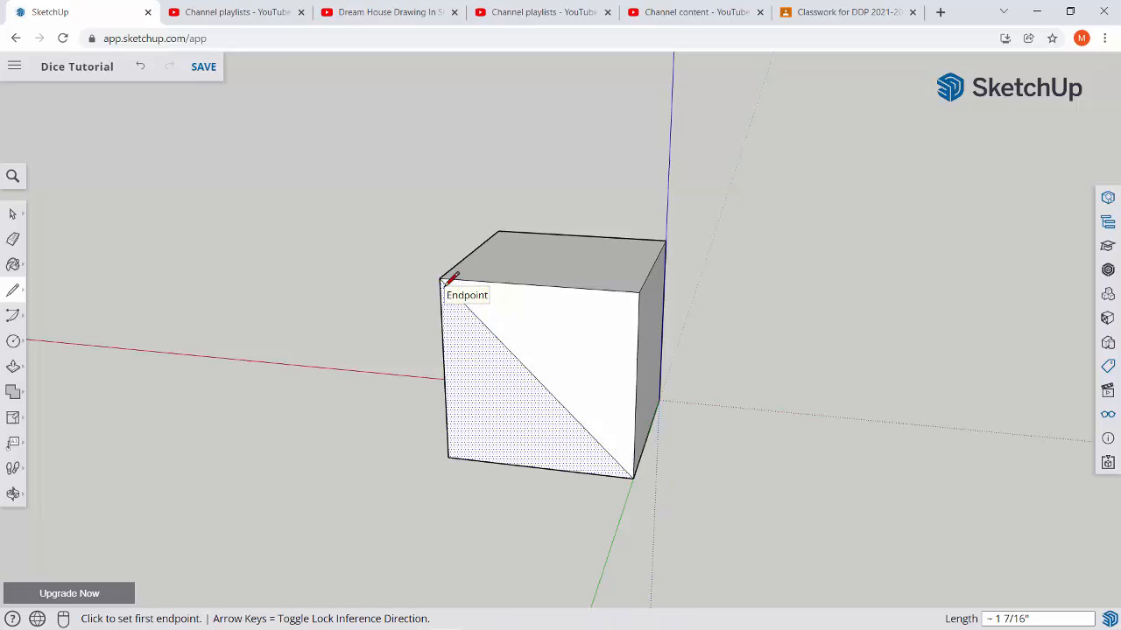
{"action": "left_click", "coordinate": [448, 456]}
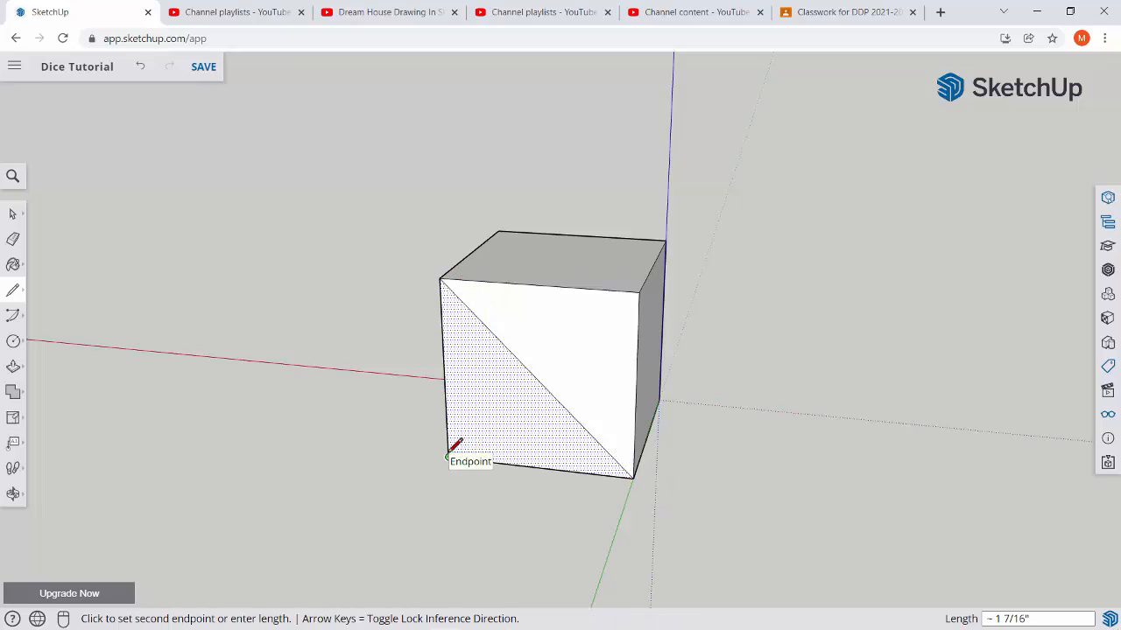
{"action": "left_click", "coordinate": [639, 292]}
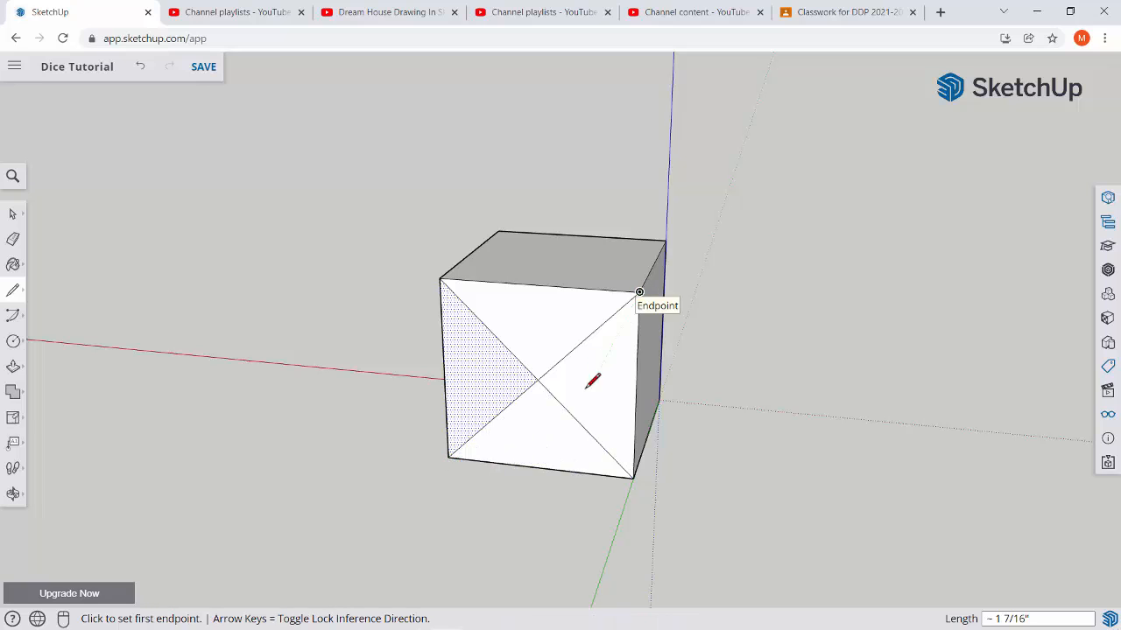
{"action": "key", "text": "space"}
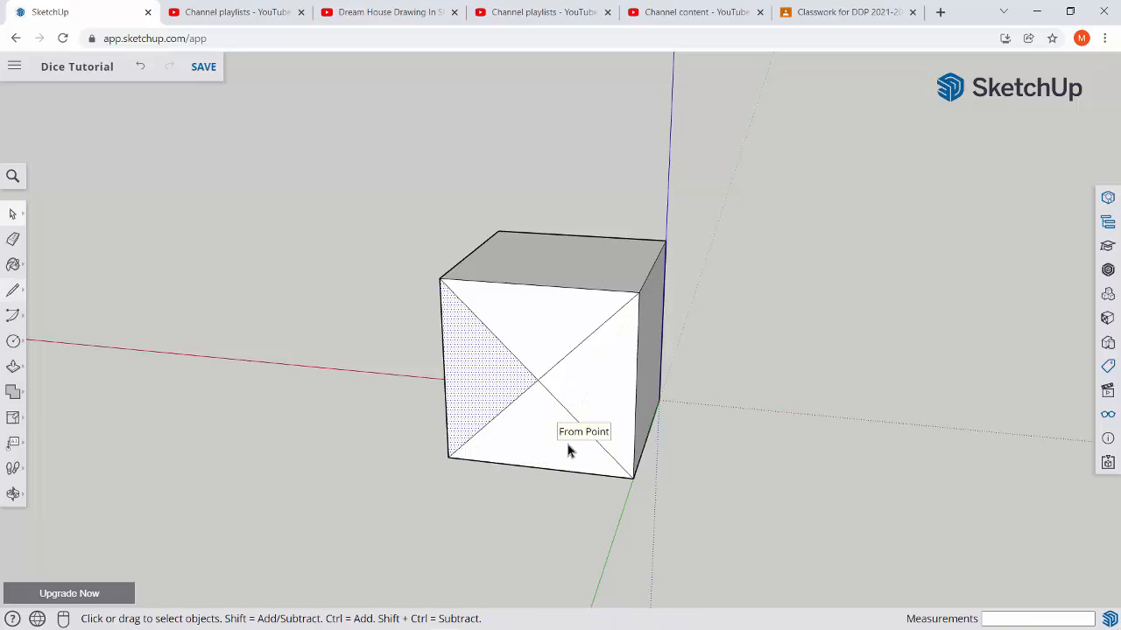
Draw two vertical lines on the crossed face, each joining the midpoints of the half-diagonals on one side of the centre.
{"action": "key", "text": "l"}
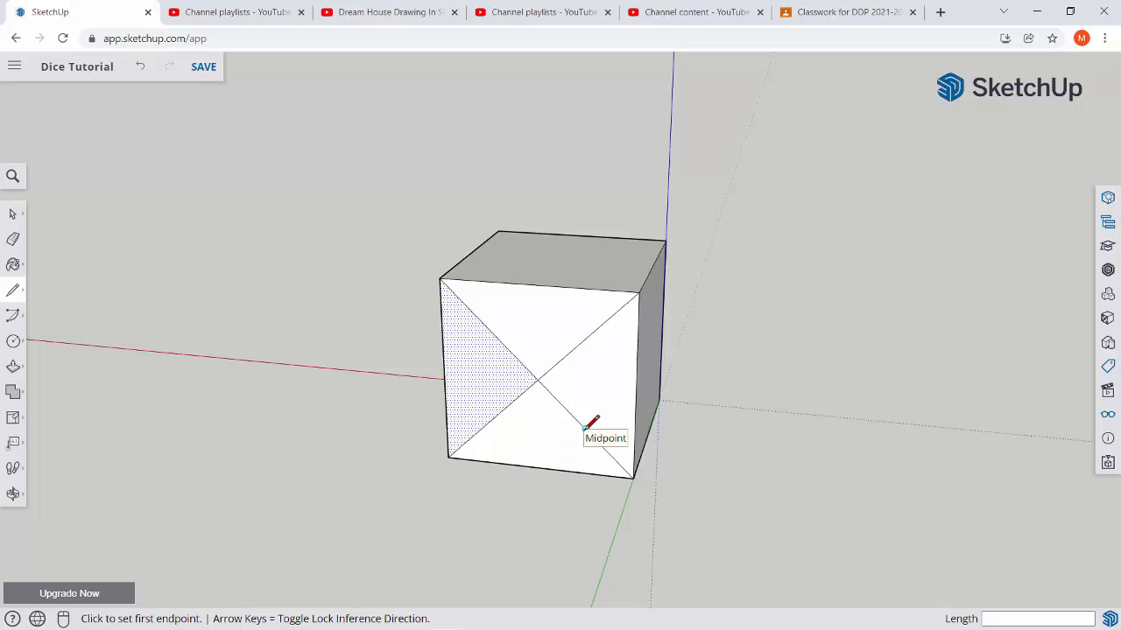
{"action": "left_click", "coordinate": [586, 428]}
{"action": "left_click", "coordinate": [585, 343]}
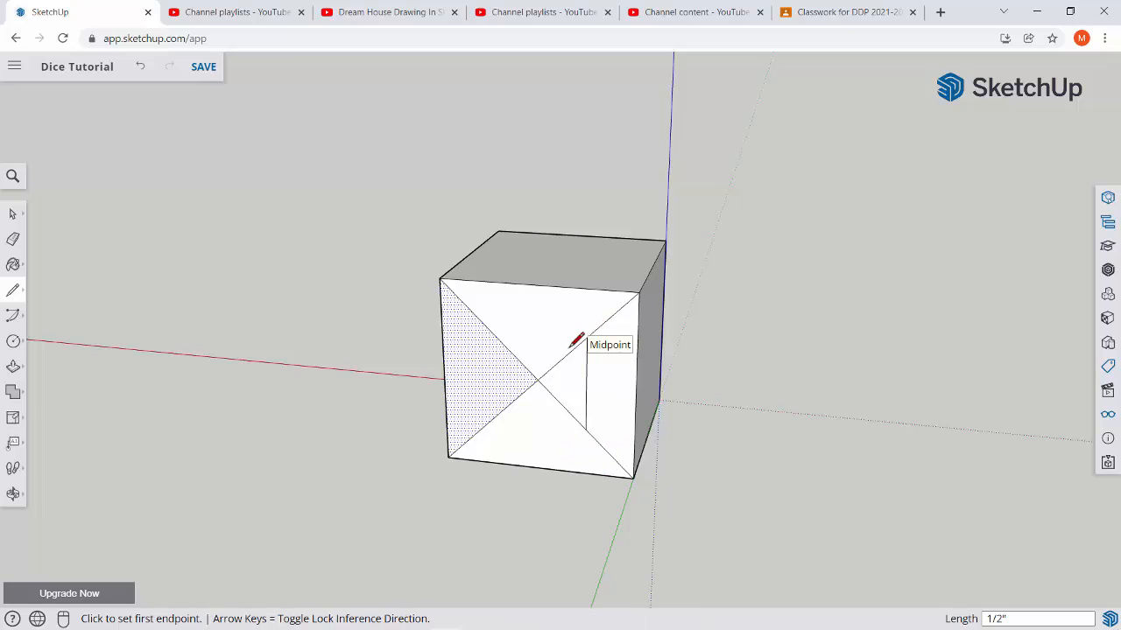
{"action": "left_click", "coordinate": [490, 418]}
{"action": "left_click", "coordinate": [489, 329]}
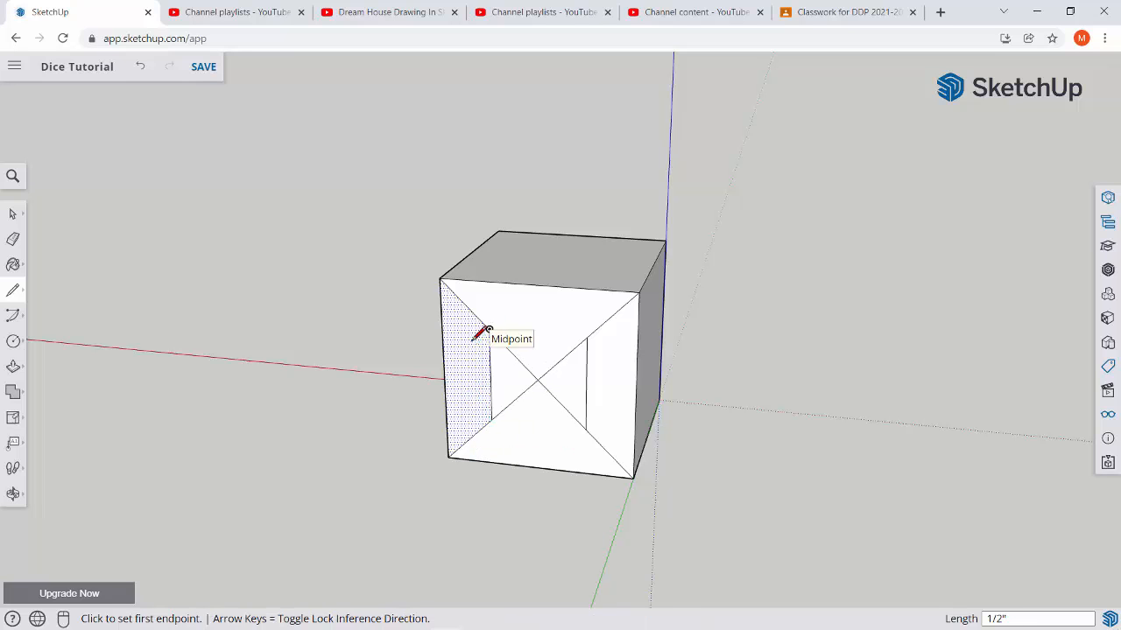
{"action": "middle_click_drag", "start_coordinate": [484, 333], "coordinate": [555, 363]}
{"action": "key", "text": "space"}
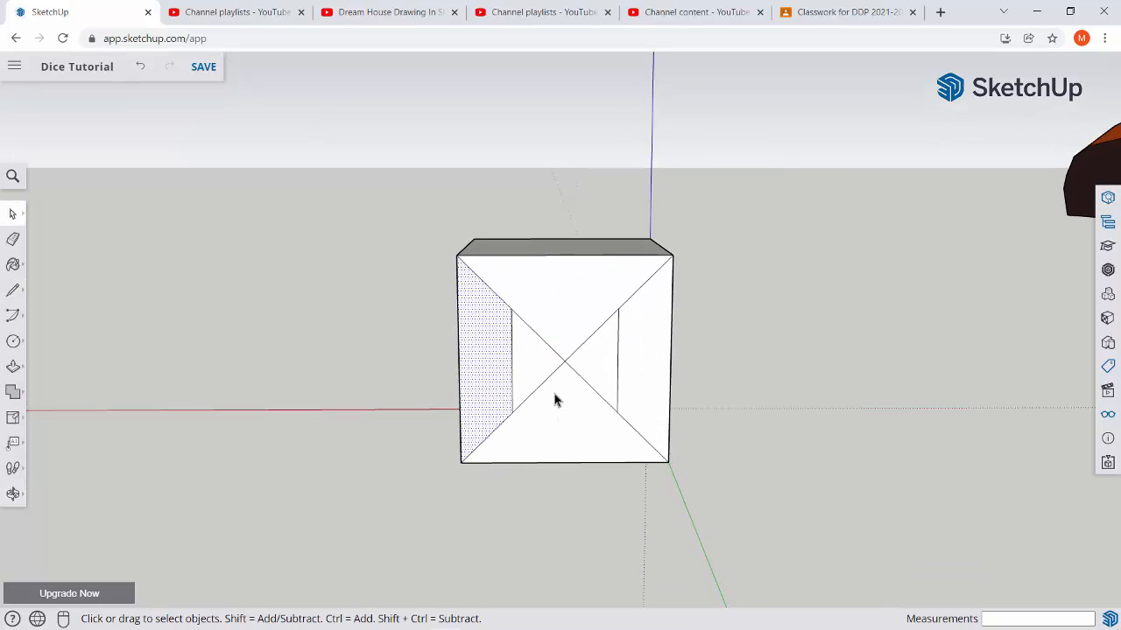
Draw four circles of radius 1/16" on the crossed face, centred on the endpoints of the two vertical guide lines.
{"action": "scroll", "coordinate": [555, 400], "scroll_direction": "up", "scroll_amount": 6}
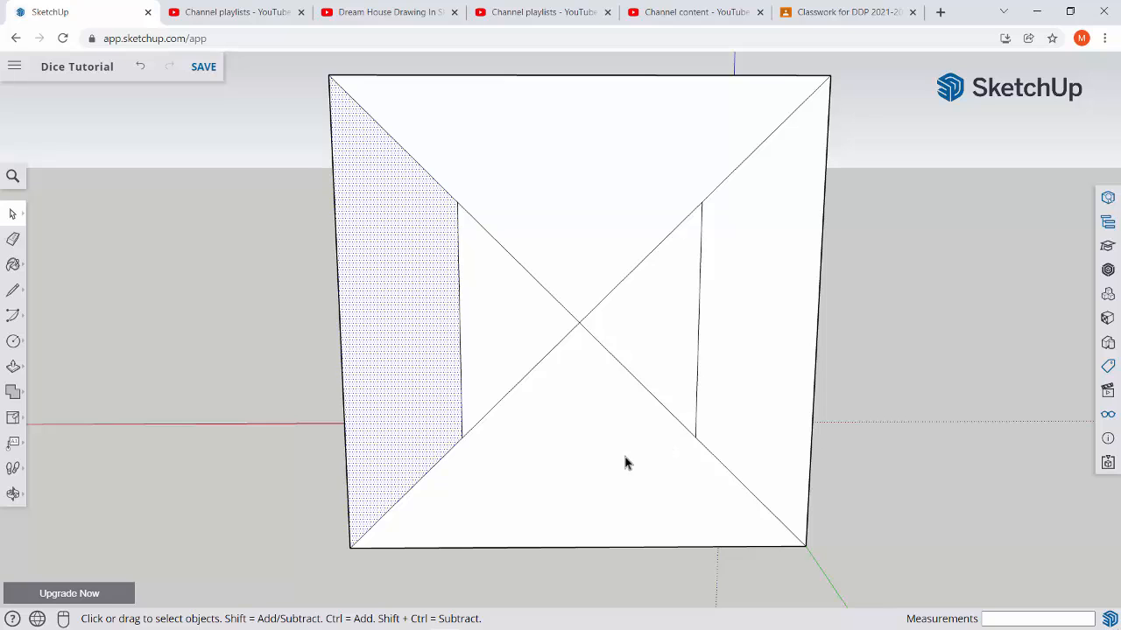
{"action": "left_click", "coordinate": [535, 470]}
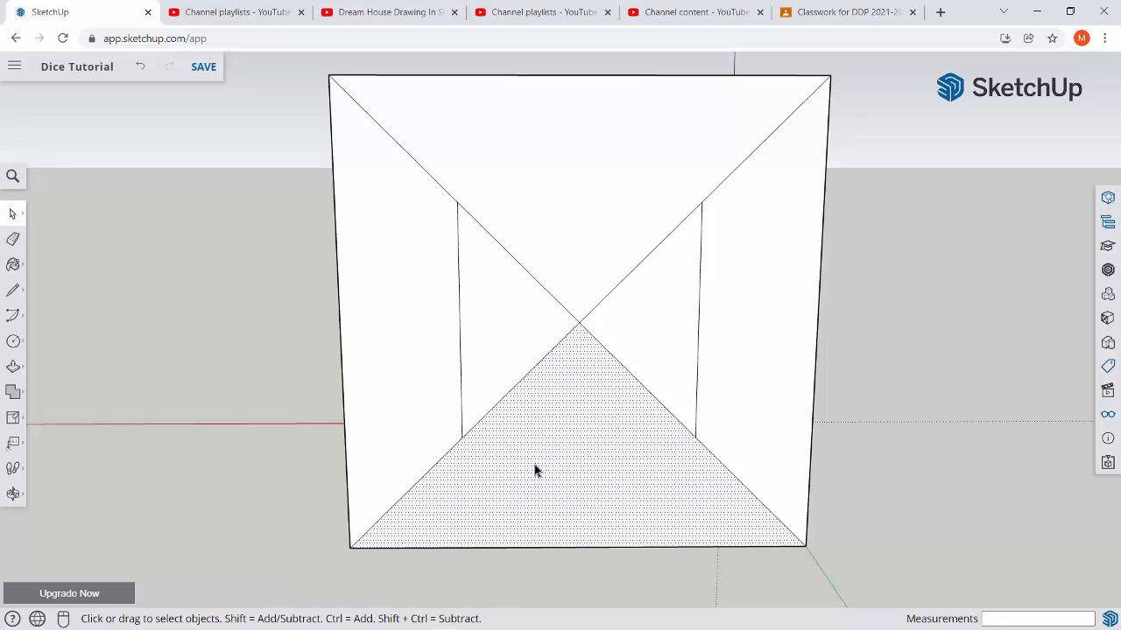
{"action": "key", "text": "c"}
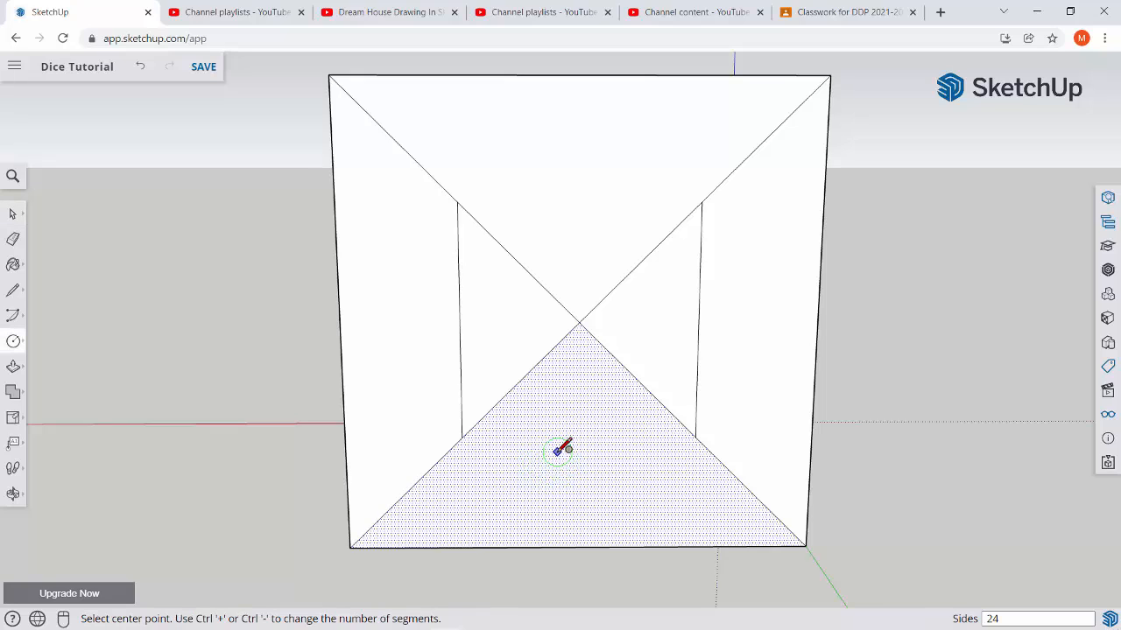
{"action": "left_click", "coordinate": [456, 201]}
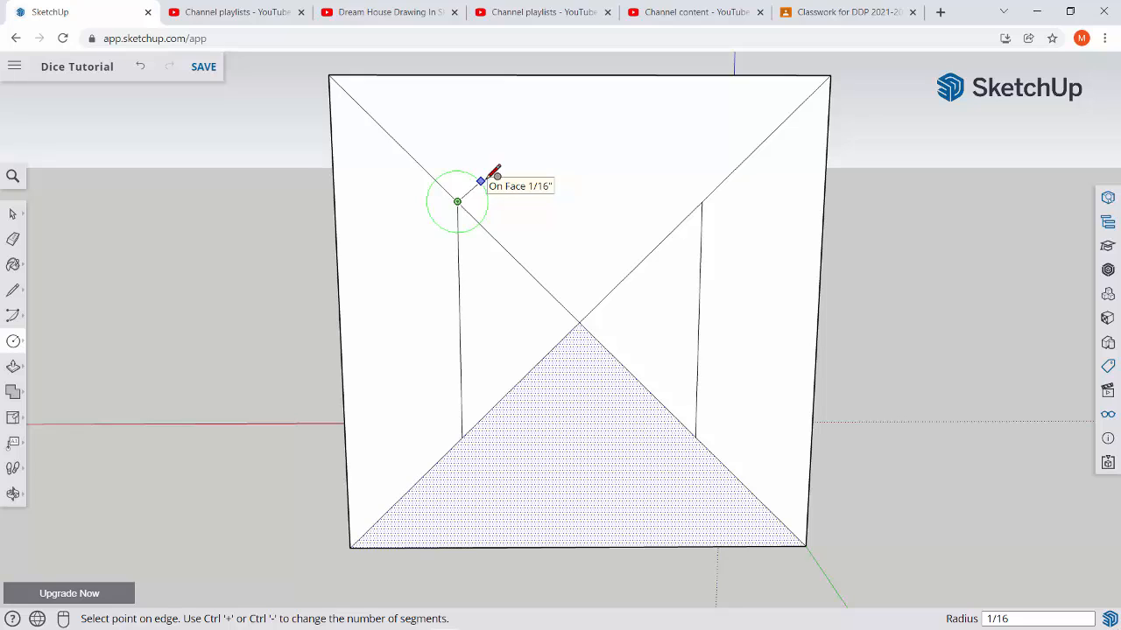
{"action": "left_click", "coordinate": [480, 181]}
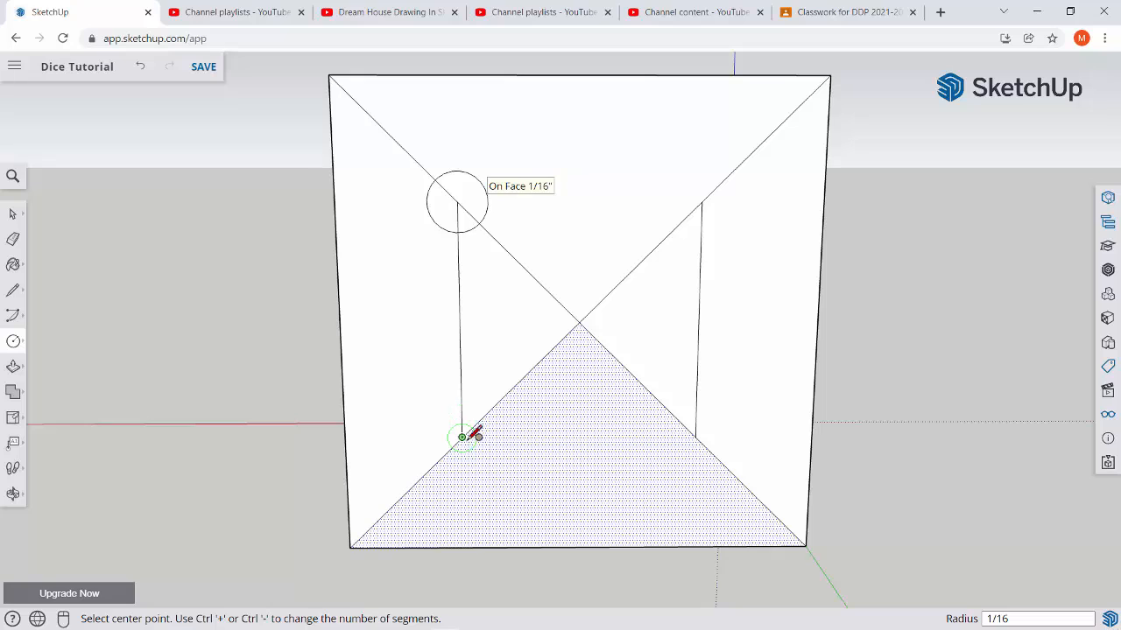
{"action": "left_click", "coordinate": [461, 435]}
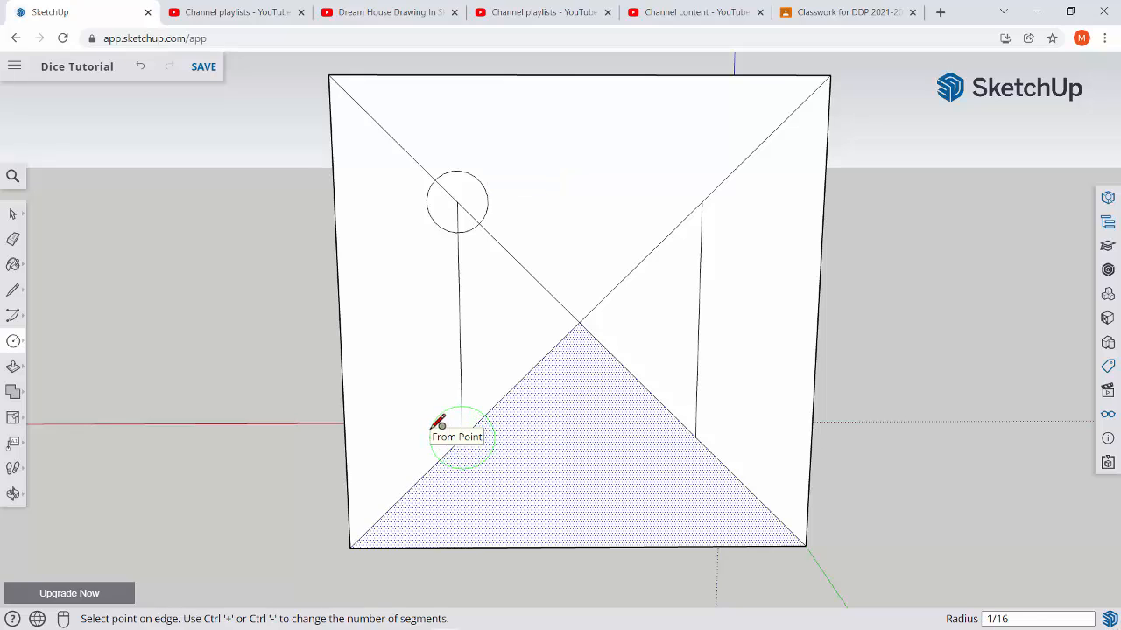
{"action": "left_click", "coordinate": [435, 425]}
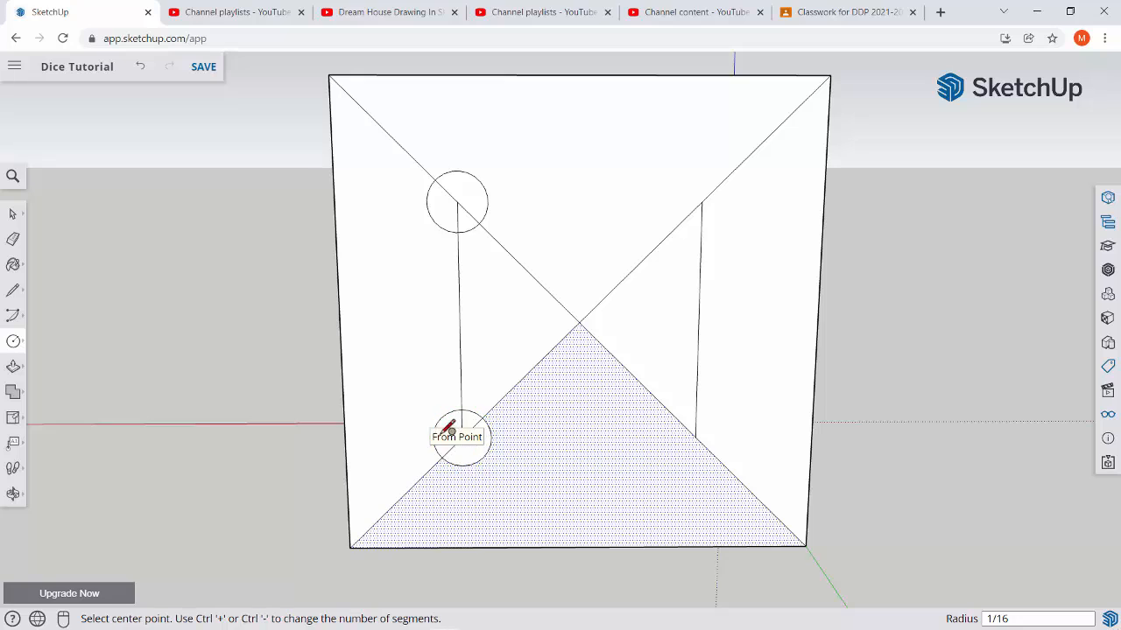
{"action": "left_click", "coordinate": [696, 436]}
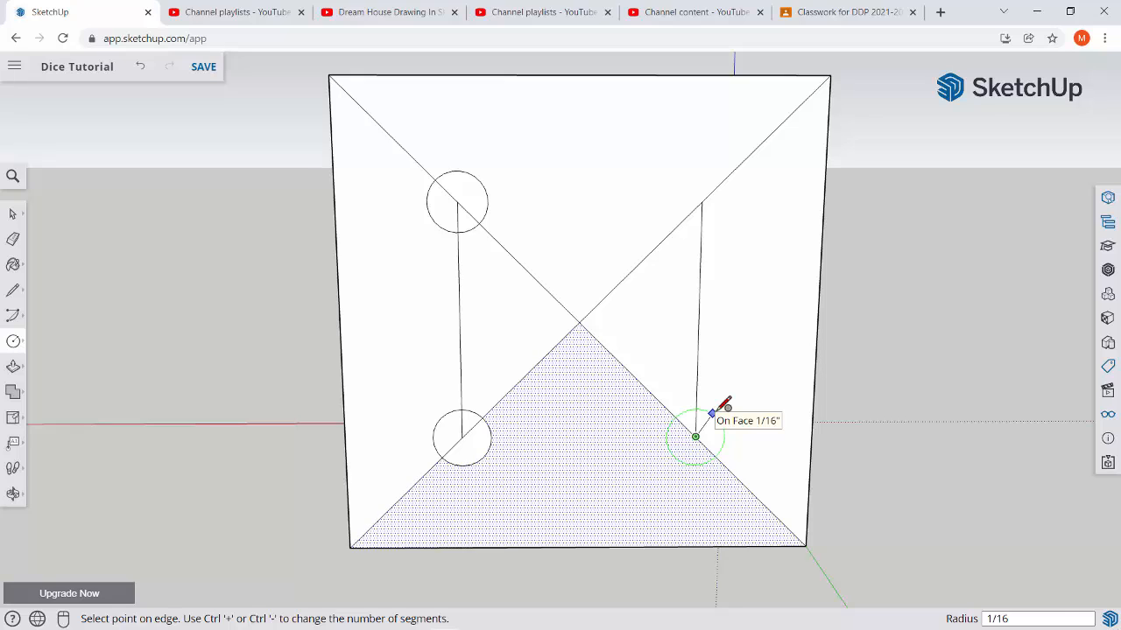
{"action": "left_click", "coordinate": [716, 410]}
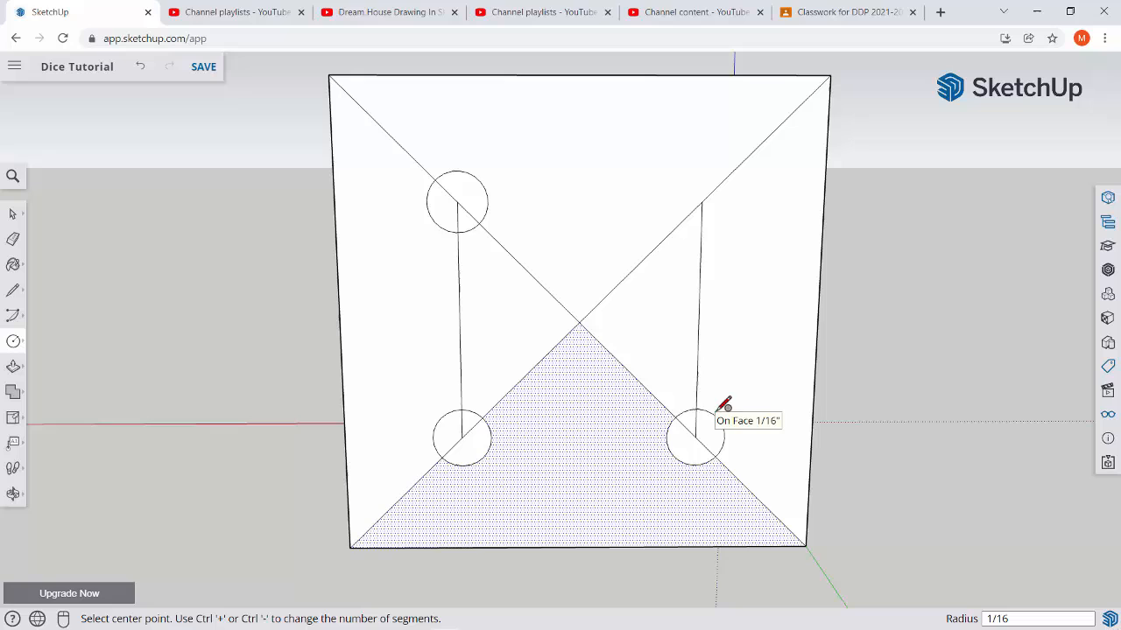
{"action": "left_click", "coordinate": [701, 201]}
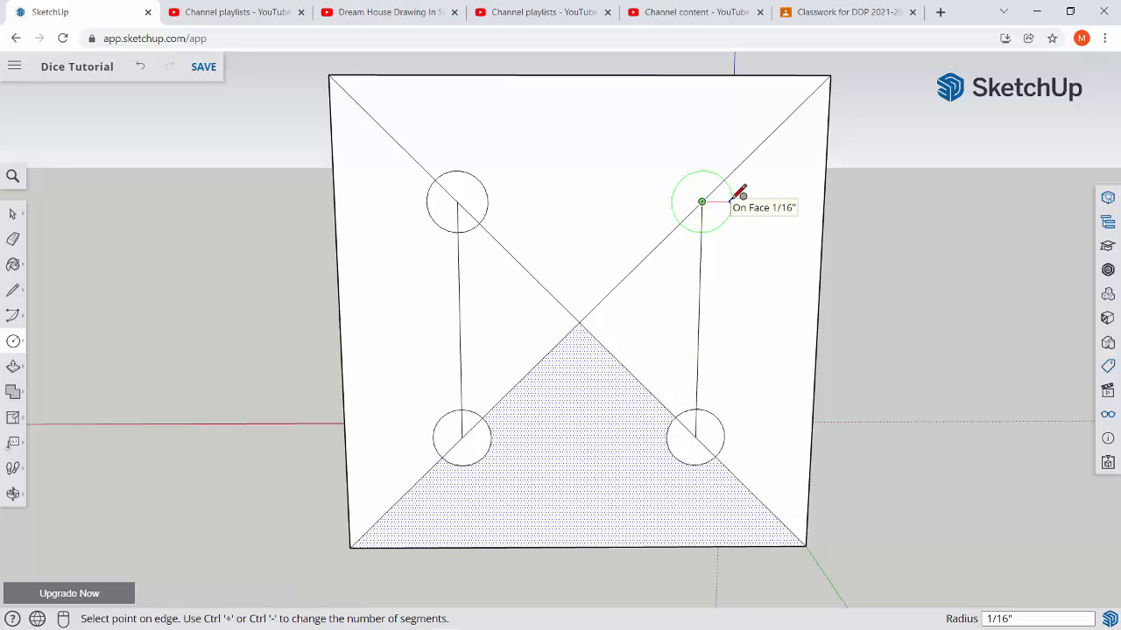
{"action": "left_click", "coordinate": [732, 201]}
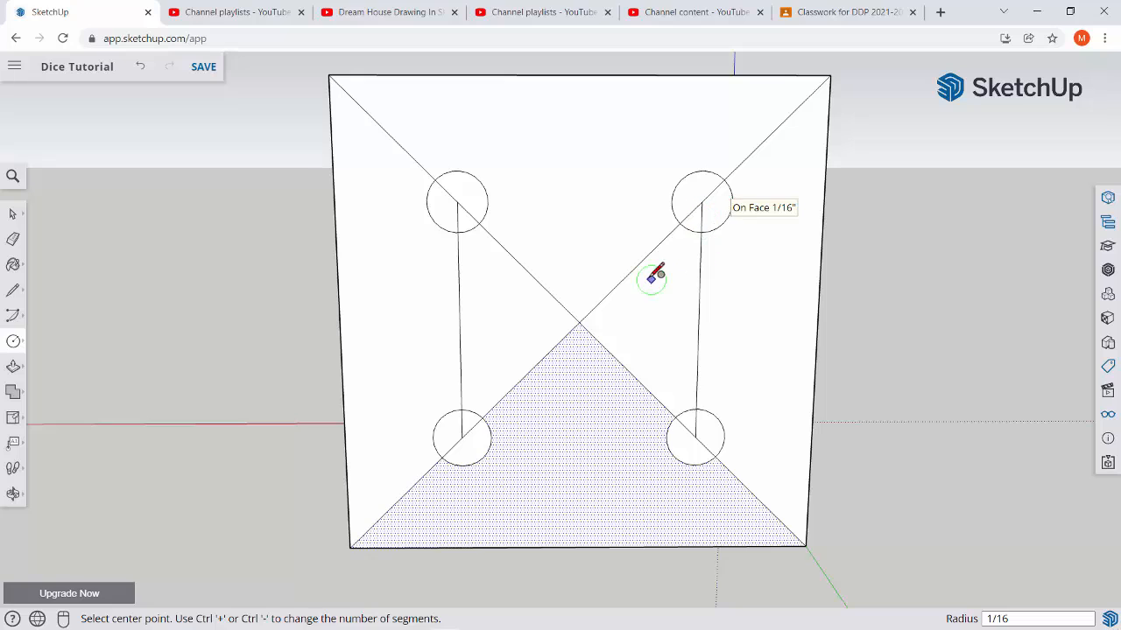
{"action": "key", "text": "space"}
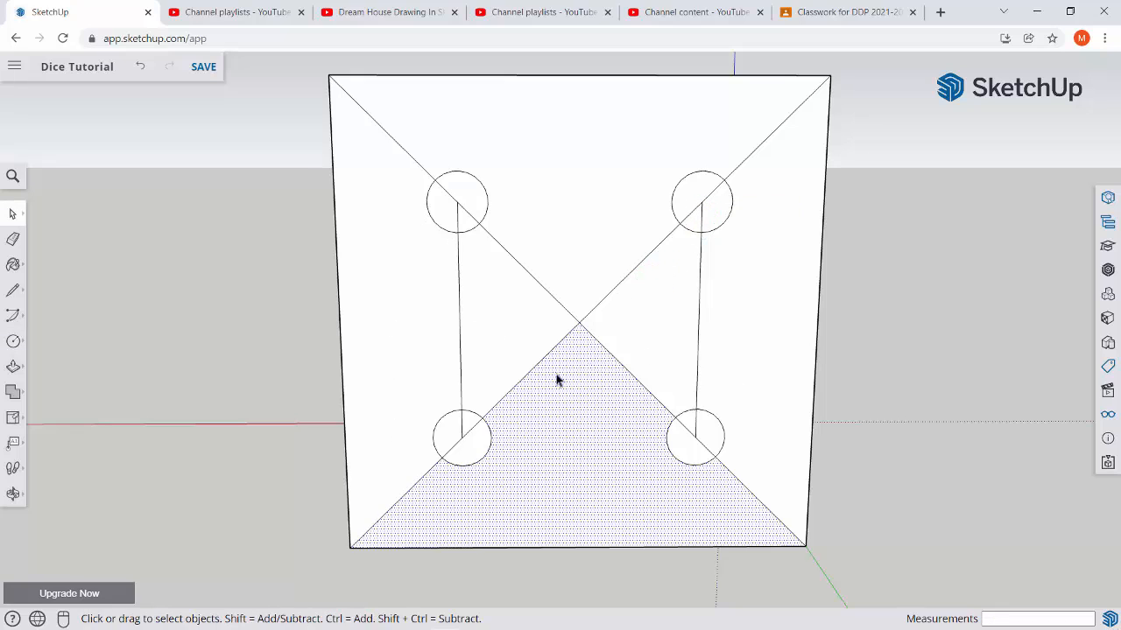
Draw two more circles of radius 1/16", each centred on the midpoint of a vertical guide line.
{"action": "key", "text": "c"}
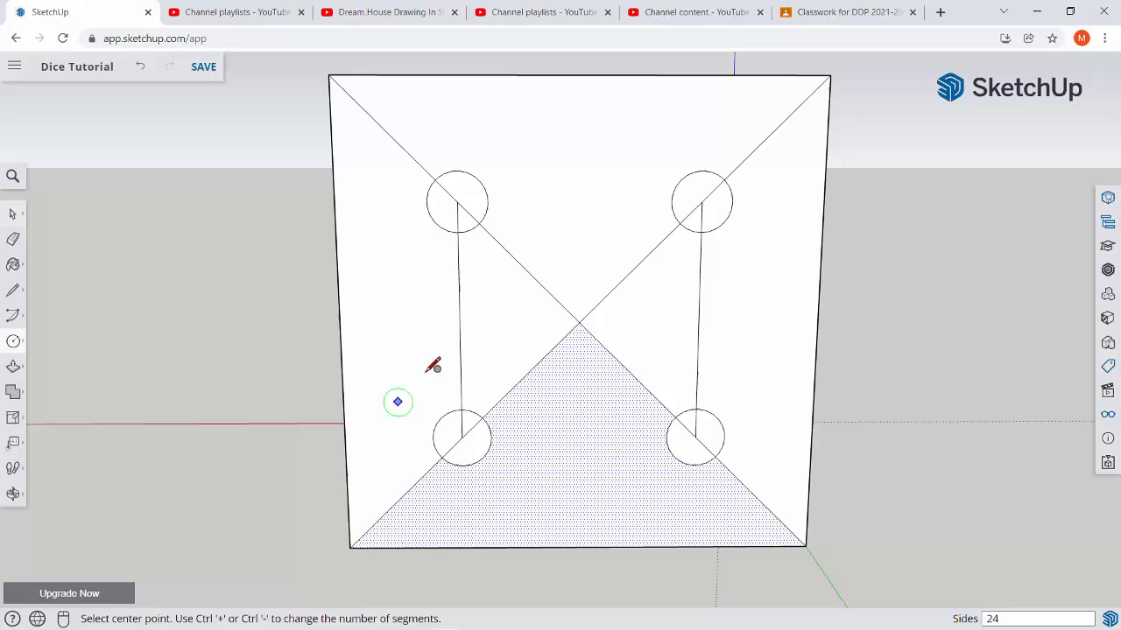
{"action": "left_click", "coordinate": [459, 322]}
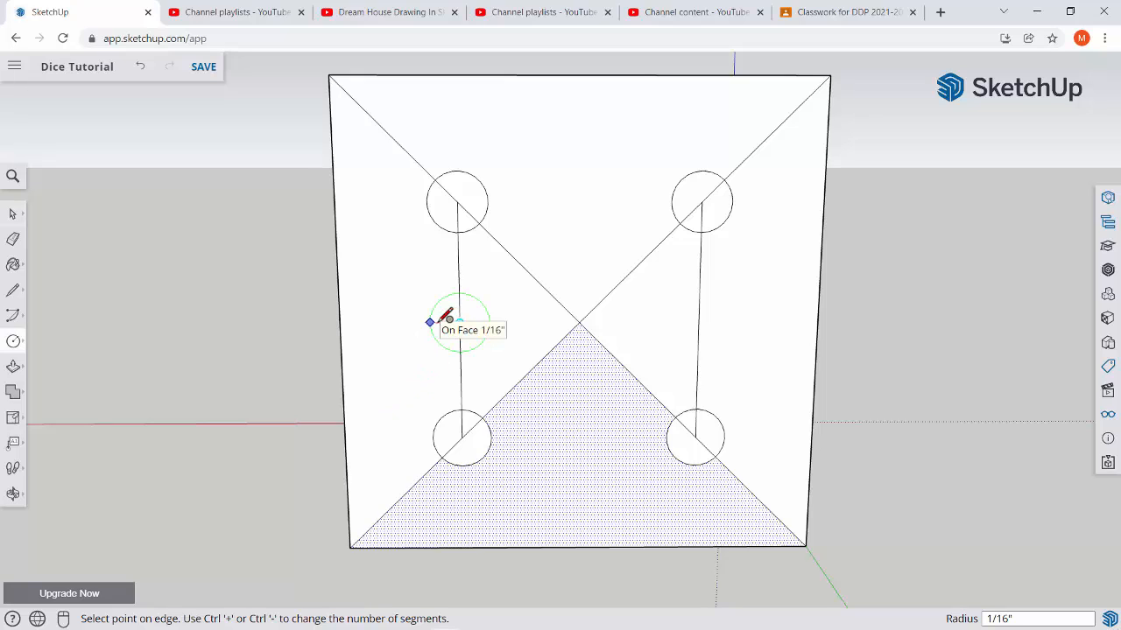
{"action": "left_click", "coordinate": [440, 321]}
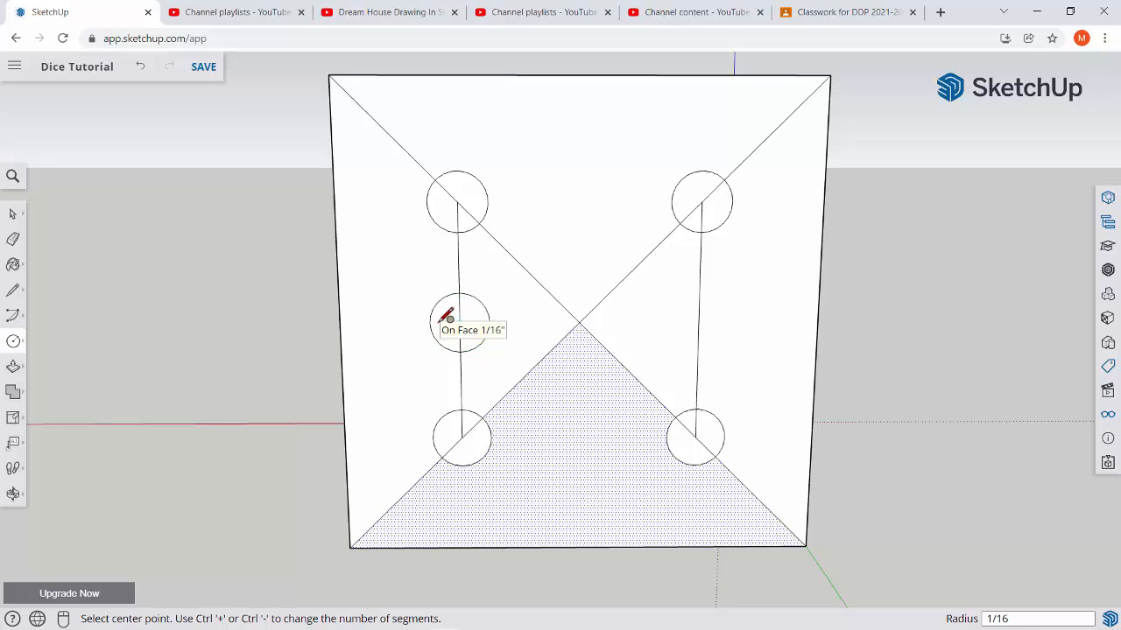
{"action": "left_click", "coordinate": [698, 323]}
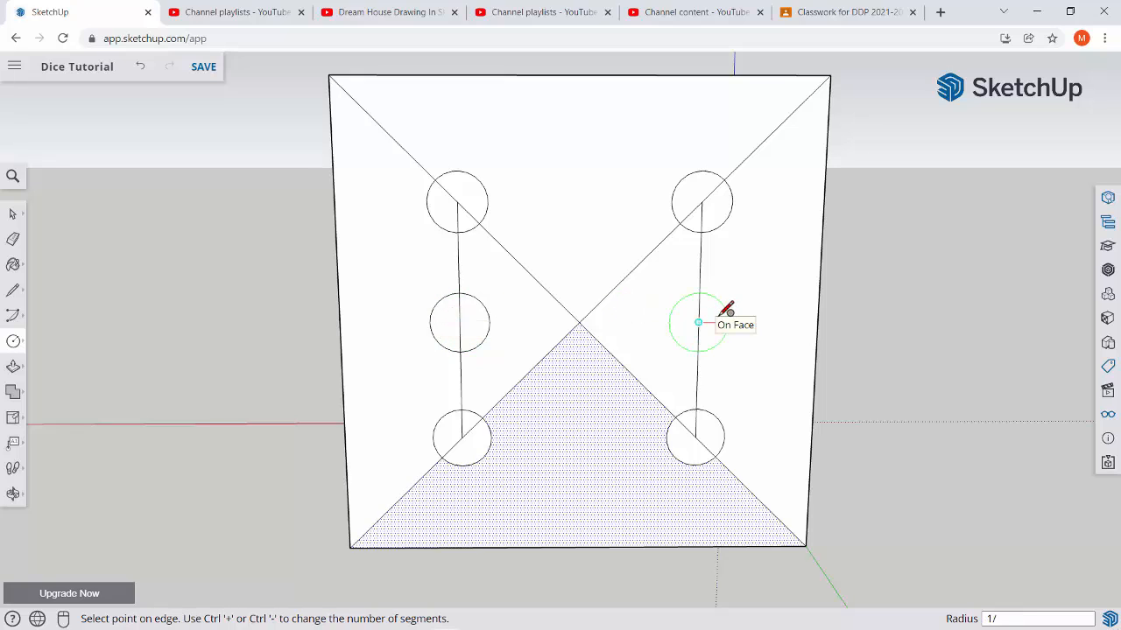
{"action": "left_click", "coordinate": [727, 309]}
Erase the central diagonal segments, all guide lines at the two lower circles, and the line inside the right middle circle.
{"action": "key", "text": "e"}
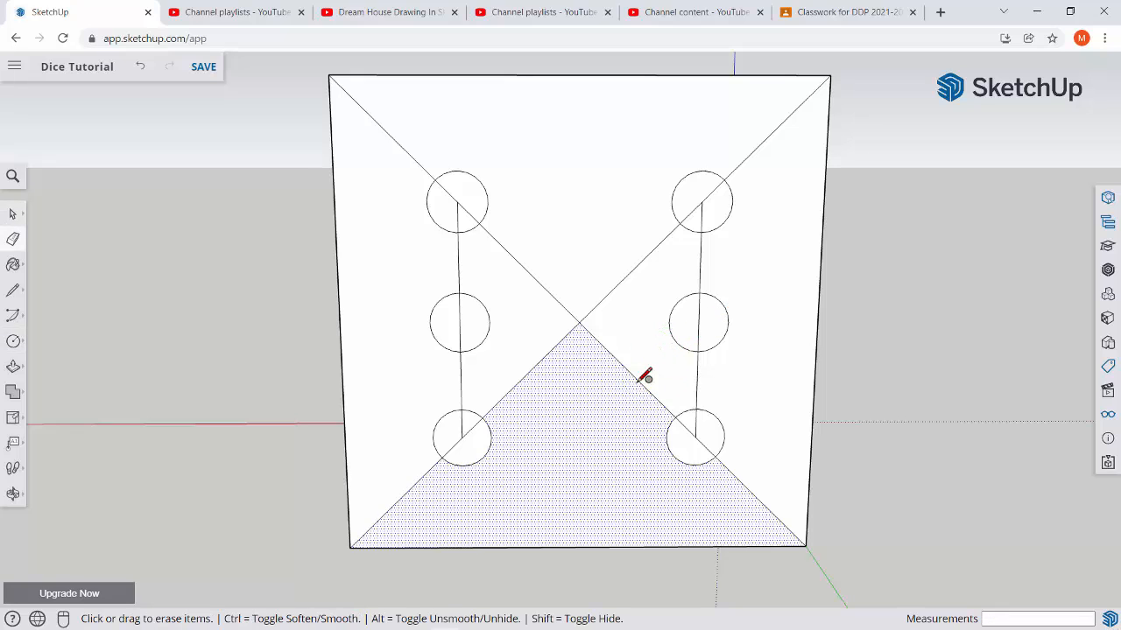
{"action": "left_click", "coordinate": [588, 382]}
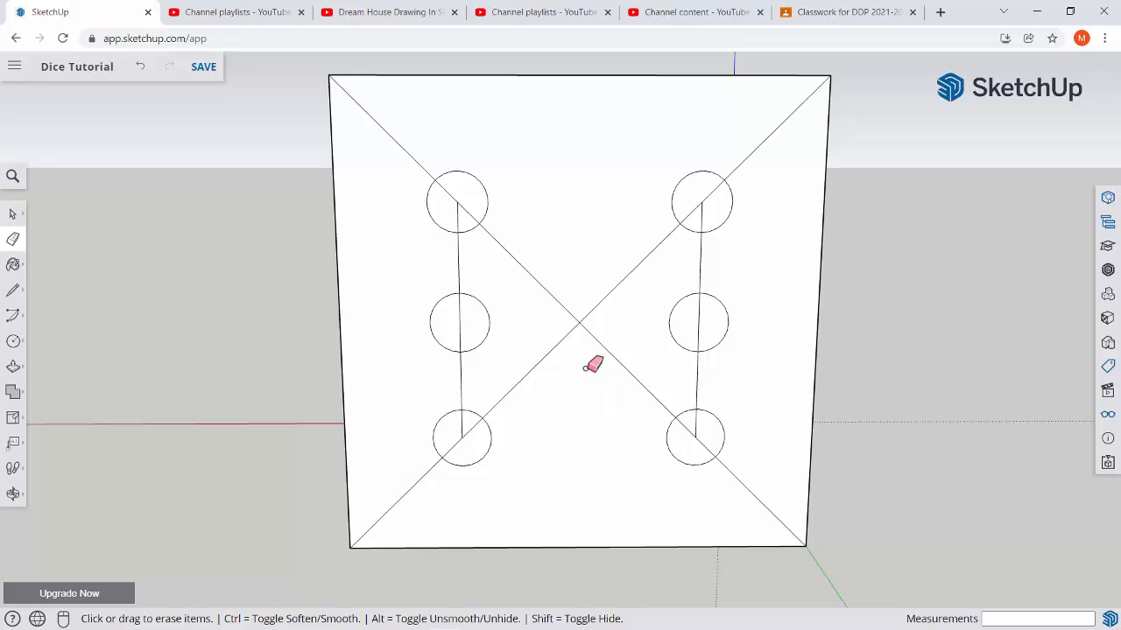
{"action": "mouse_move", "coordinate": [590, 340]}
{"action": "left_mouse_down"}
{"action": "mouse_move", "coordinate": [580, 320]}
{"action": "mouse_move", "coordinate": [567, 337]}
{"action": "mouse_move", "coordinate": [700, 366]}
{"action": "mouse_move", "coordinate": [700, 398]}
{"action": "left_mouse_up"}
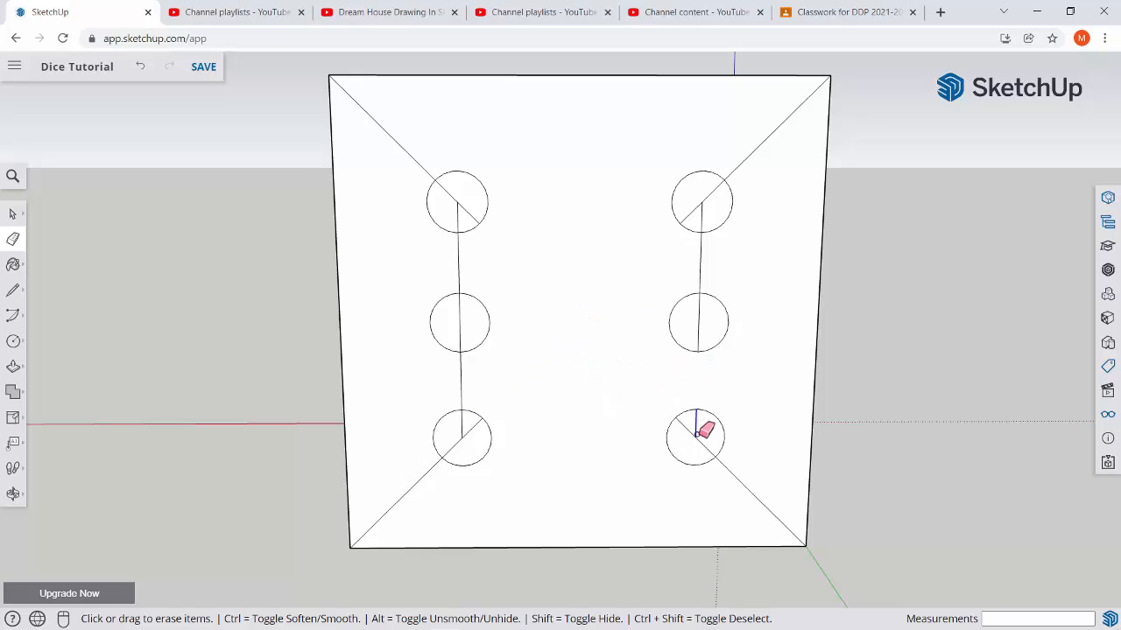
{"action": "left_click", "coordinate": [697, 431]}
{"action": "left_click", "coordinate": [743, 480]}
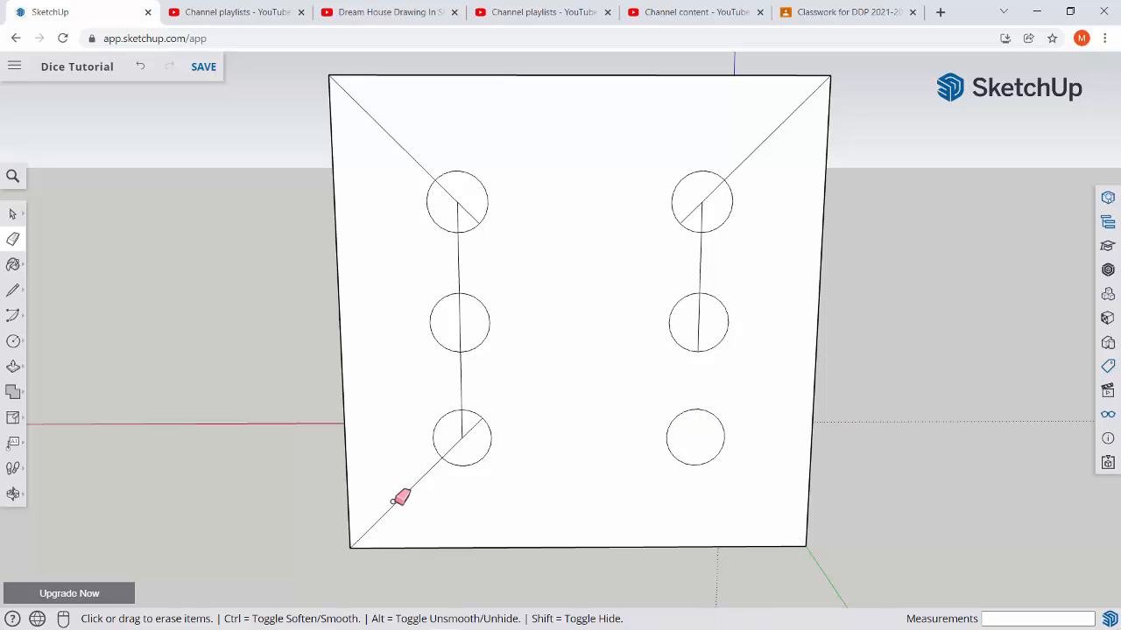
{"action": "left_click", "coordinate": [426, 473]}
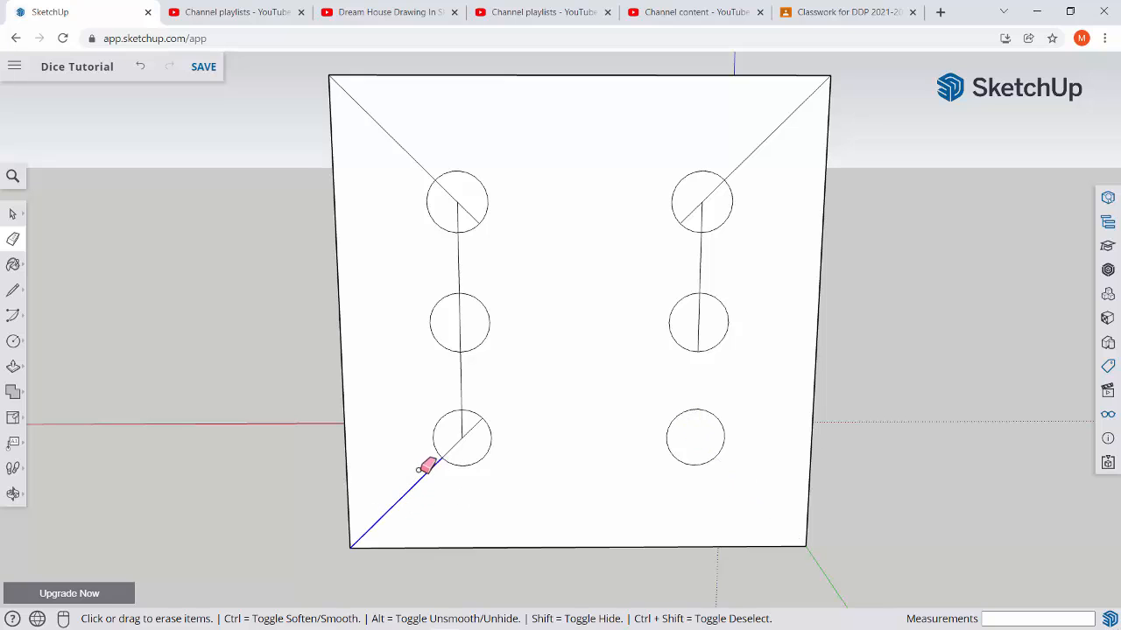
{"action": "left_click", "coordinate": [456, 442]}
{"action": "left_click", "coordinate": [460, 382]}
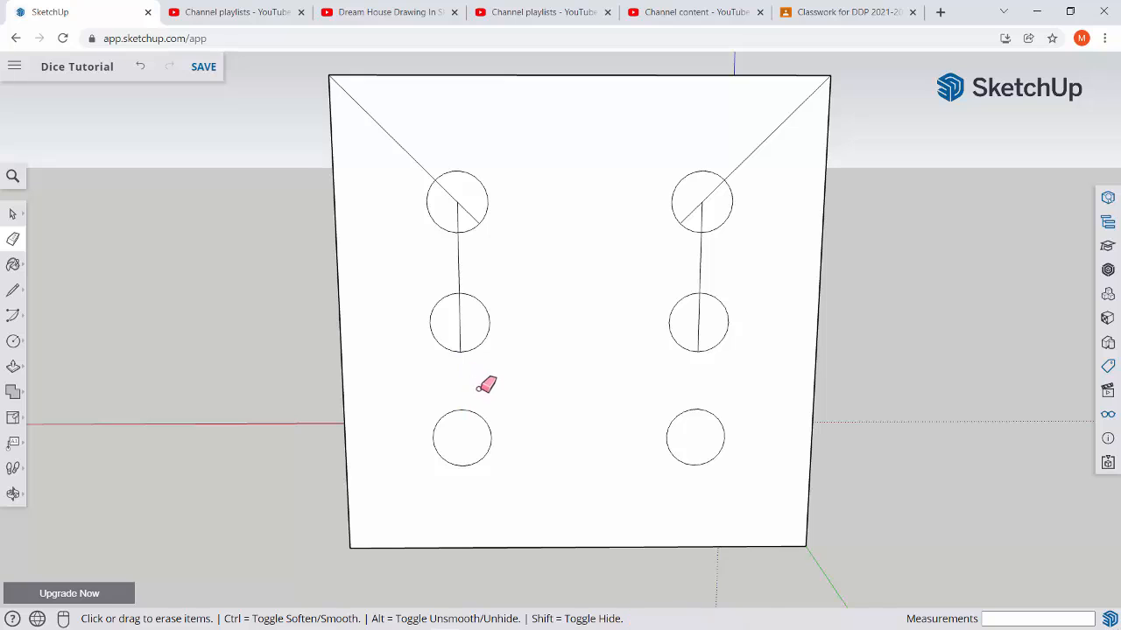
{"action": "left_click", "coordinate": [699, 321]}
Try to erase the remaining guide lines through the left middle circle and both upper circles.
{"action": "mouse_move", "coordinate": [458, 328]}
{"action": "left_mouse_down"}
{"action": "mouse_move", "coordinate": [425, 273]}
{"action": "mouse_move", "coordinate": [432, 302]}
{"action": "left_mouse_up"}
{"action": "mouse_move", "coordinate": [412, 263]}
{"action": "left_mouse_down"}
{"action": "mouse_move", "coordinate": [466, 172]}
{"action": "mouse_move", "coordinate": [452, 202]}
{"action": "mouse_move", "coordinate": [460, 238]}
{"action": "left_mouse_up"}
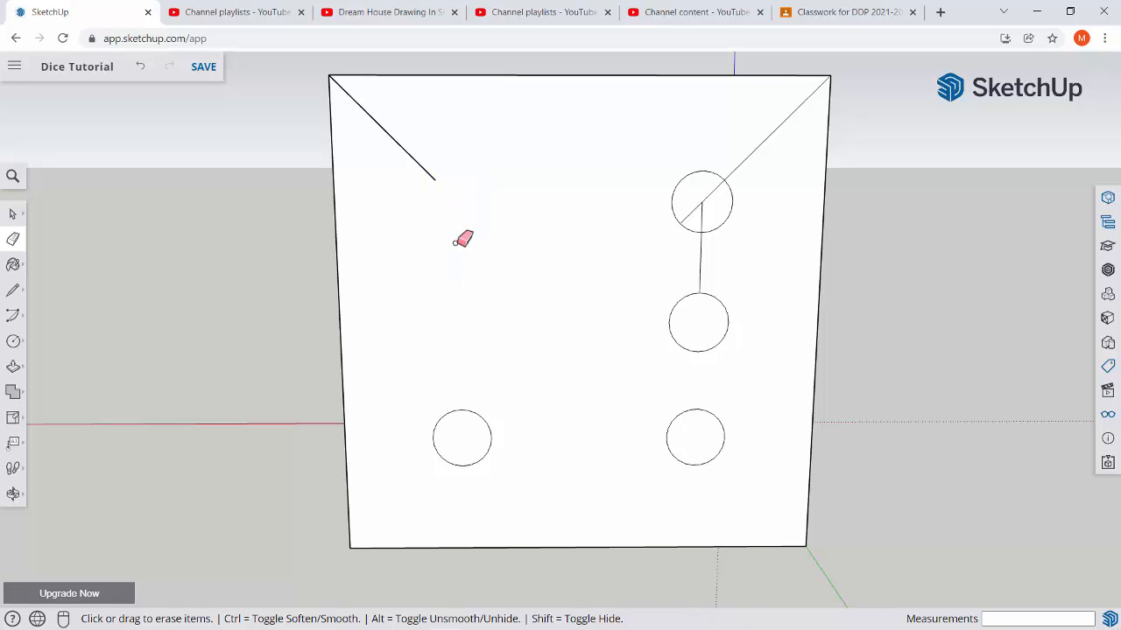
{"action": "left_click_drag", "start_coordinate": [437, 160], "coordinate": [426, 182]}
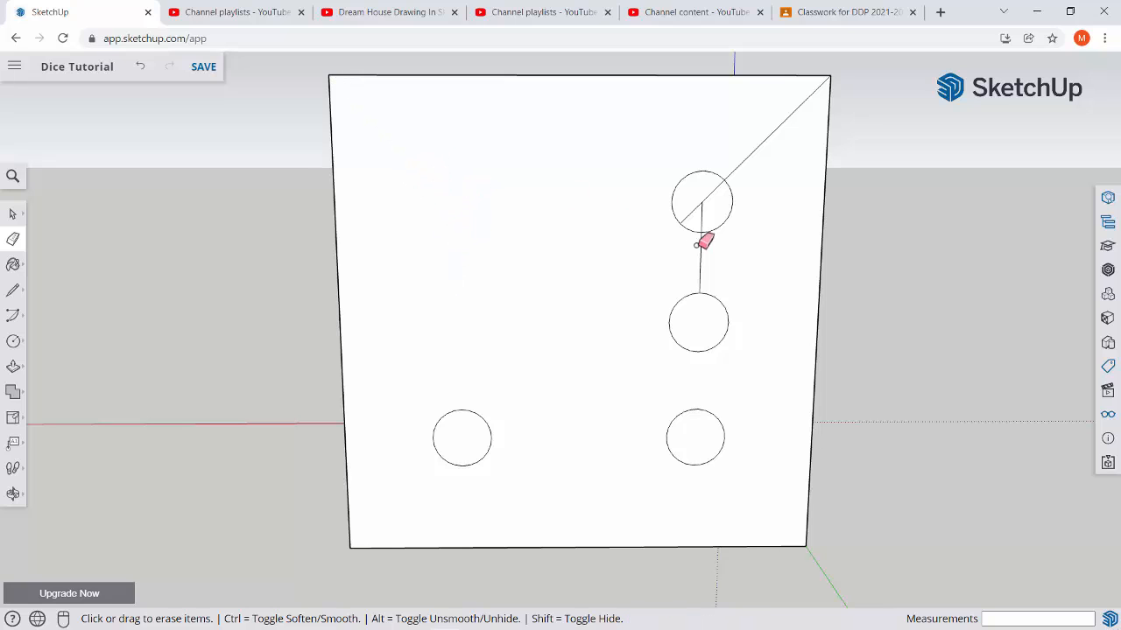
{"action": "mouse_move", "coordinate": [705, 253]}
{"action": "left_mouse_down"}
{"action": "mouse_move", "coordinate": [678, 202]}
{"action": "mouse_move", "coordinate": [738, 193]}
{"action": "mouse_move", "coordinate": [682, 187]}
{"action": "mouse_move", "coordinate": [699, 209]}
{"action": "mouse_move", "coordinate": [740, 167]}
{"action": "left_mouse_up"}
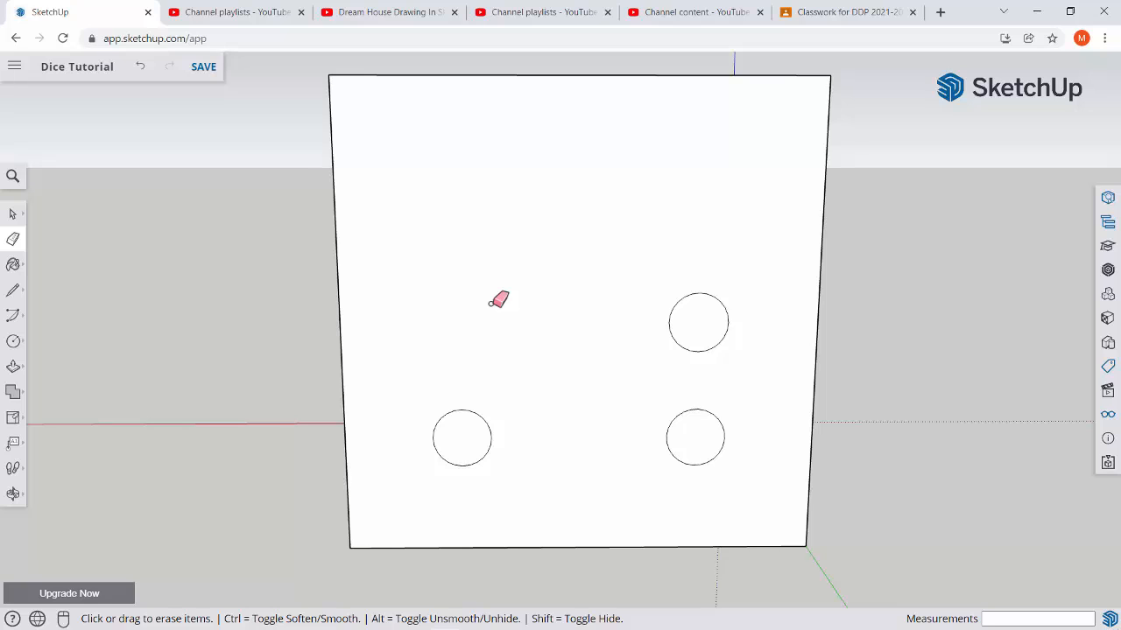
{"action": "key", "text": "space"}
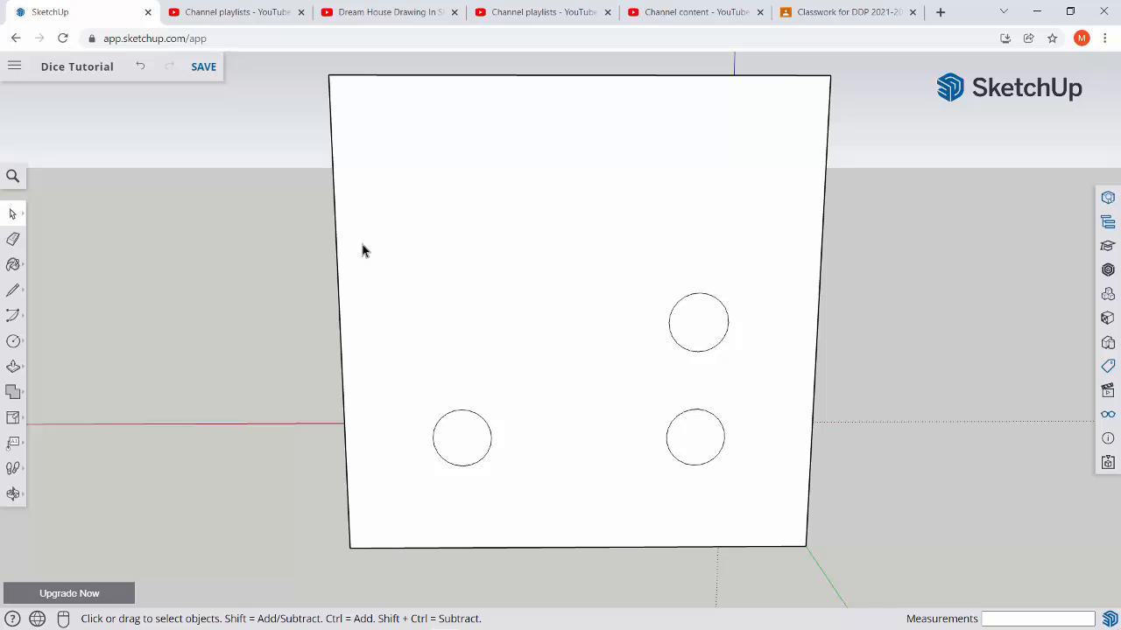
Undo the last erasures to bring back the left middle circle and both upper circles with their guide lines.
{"action": "key", "text": "ctrl+z"}
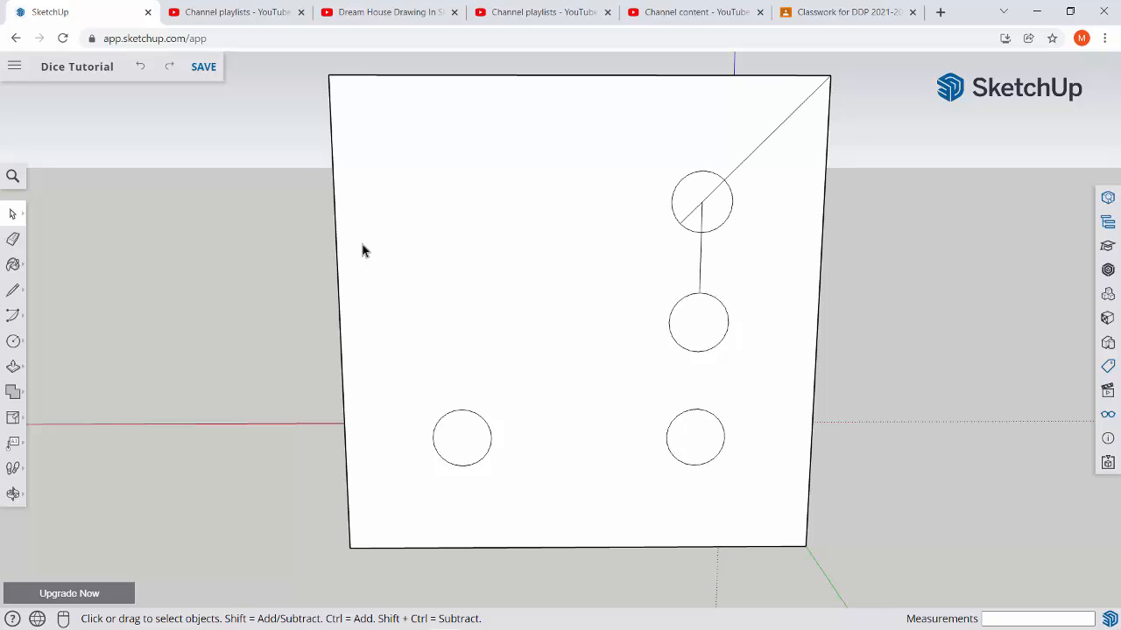
{"action": "key", "text": "ctrl+z"}
{"action": "key", "text": "ctrl+z"}
{"action": "key", "text": "ctrl+z"}
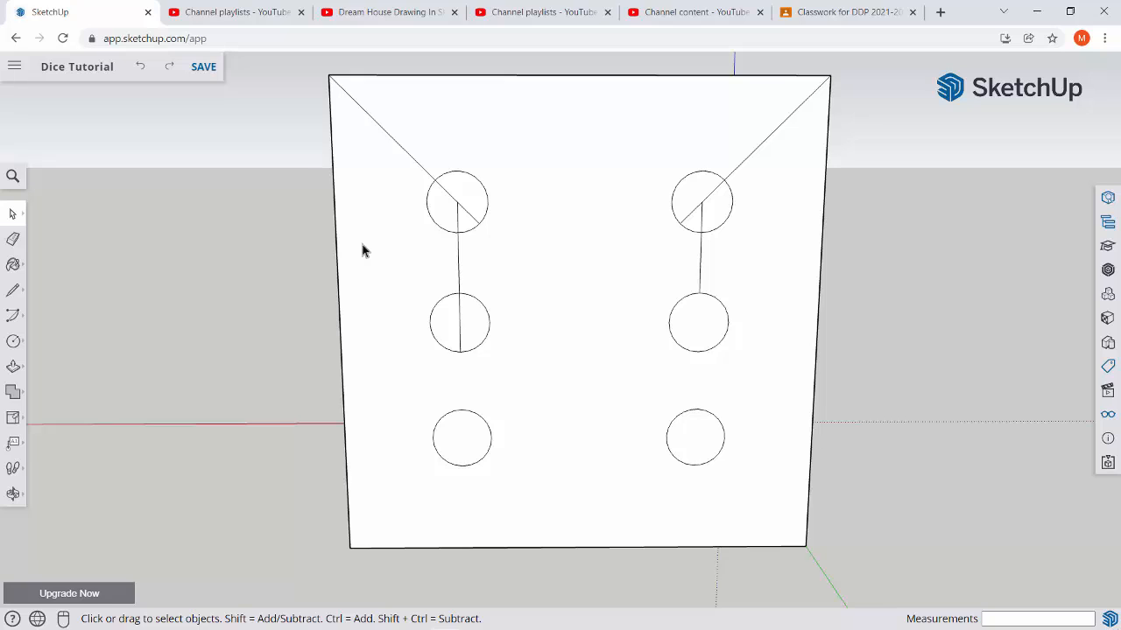
{"action": "key", "text": "ctrl+z"}
{"action": "key", "text": "ctrl+z"}
{"action": "key", "text": "ctrl+z"}
{"action": "key", "text": "ctrl+z"}
{"action": "key", "text": "ctrl+z"}
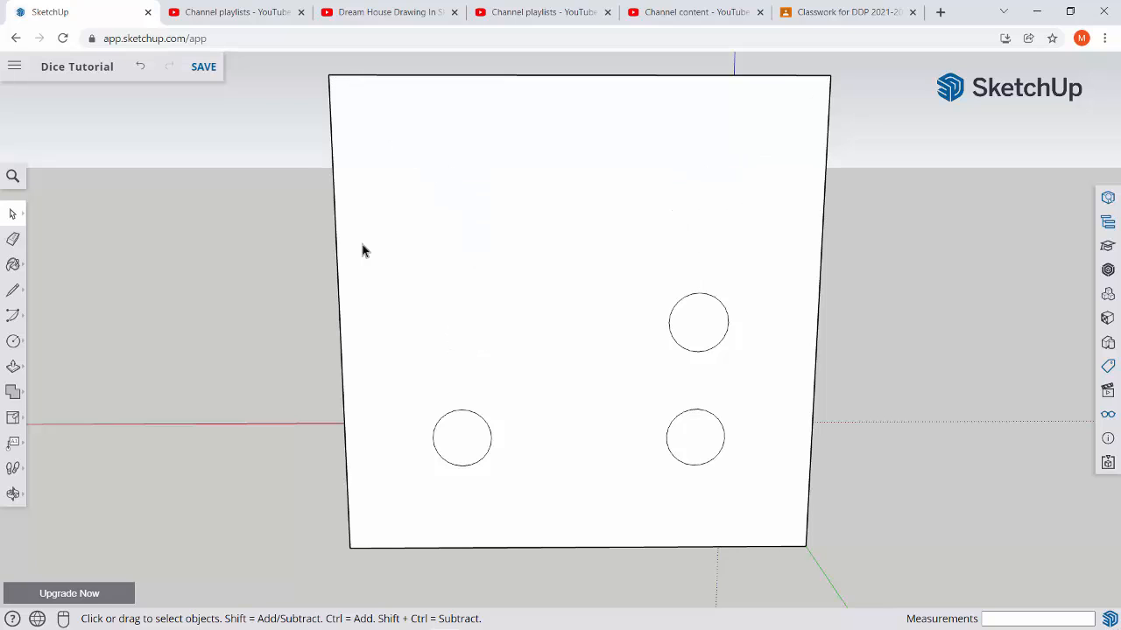
{"action": "key", "text": "ctrl+y"}
{"action": "key", "text": "ctrl+y"}
{"action": "key", "text": "ctrl+y"}
{"action": "key", "text": "ctrl+y"}
{"action": "key", "text": "ctrl+y"}
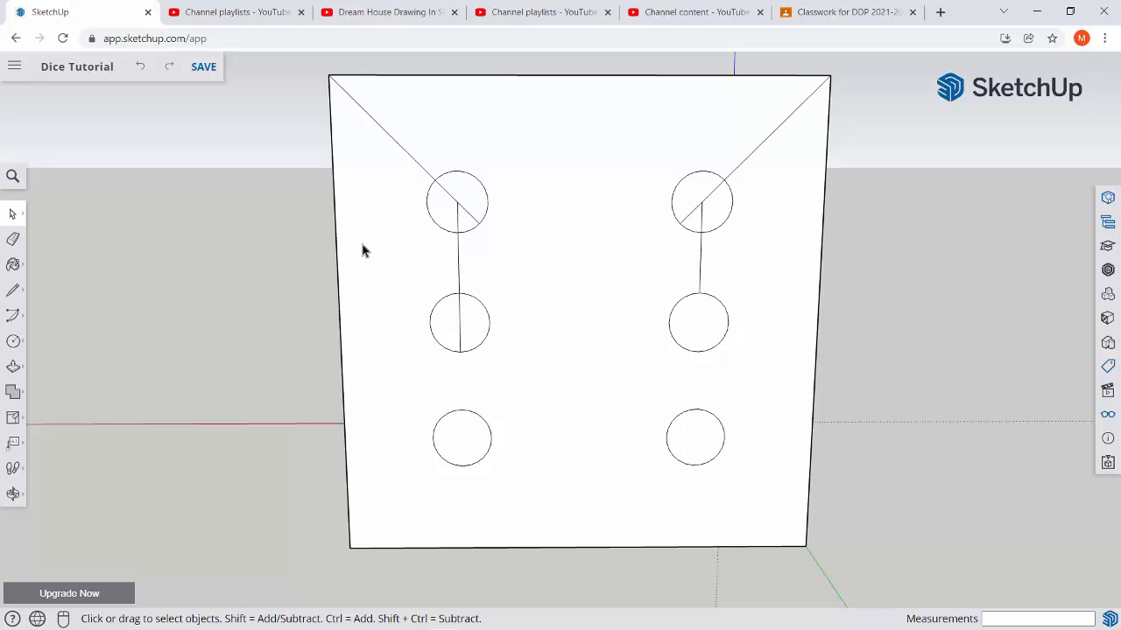
{"action": "key", "text": "ctrl+z"}
{"action": "key", "text": "ctrl+z"}
{"action": "key", "text": "ctrl+z"}
{"action": "key", "text": "ctrl+z"}
{"action": "key", "text": "ctrl+z"}
{"action": "key", "text": "ctrl+z"}
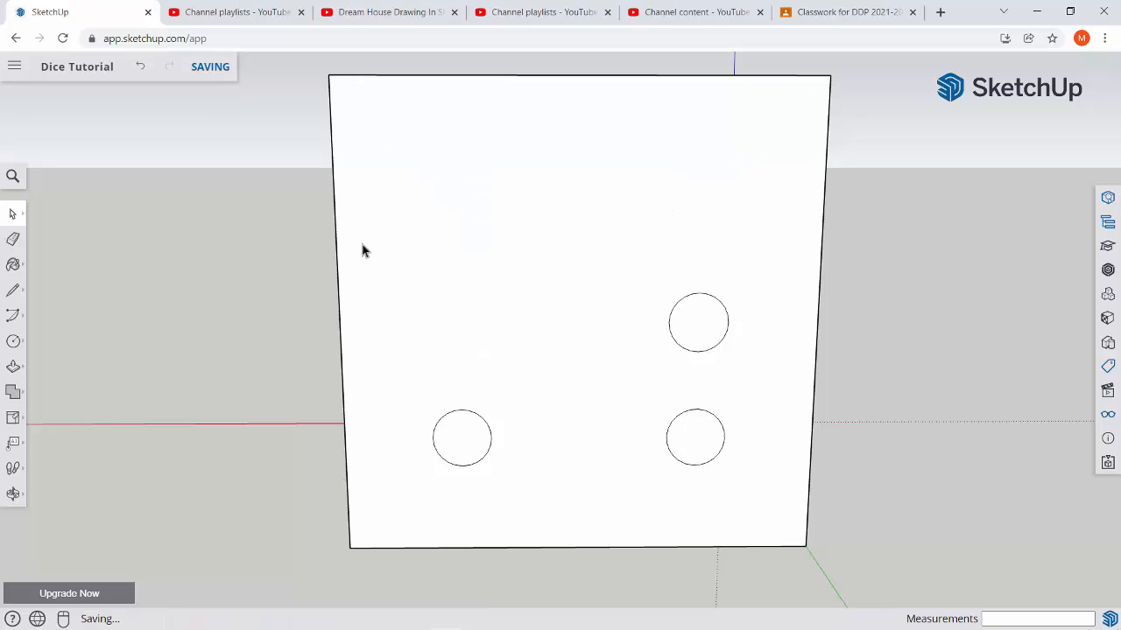
{"action": "key", "text": "ctrl+y"}
{"action": "key", "text": "ctrl+y"}
{"action": "key", "text": "ctrl+y"}
{"action": "key", "text": "ctrl+y"}
{"action": "key", "text": "ctrl+y"}
{"action": "key", "text": "ctrl+y"}
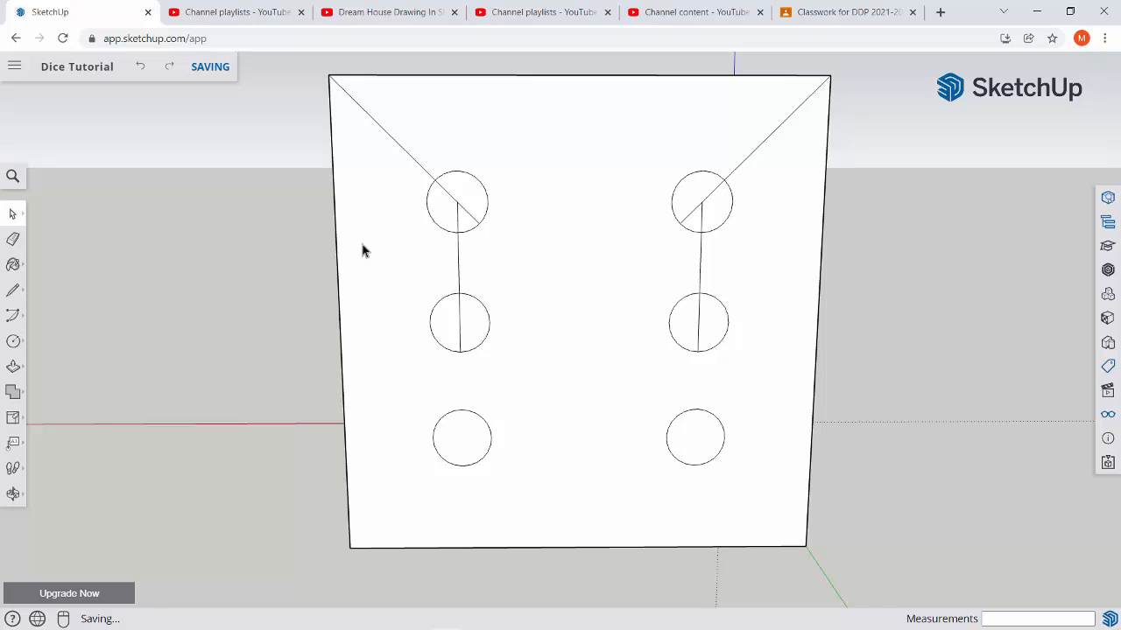
{"action": "key", "text": "ctrl+z"}
{"action": "key", "text": "ctrl+z"}
{"action": "key", "text": "ctrl+z"}
{"action": "key", "text": "ctrl+z"}
{"action": "key", "text": "ctrl+z"}
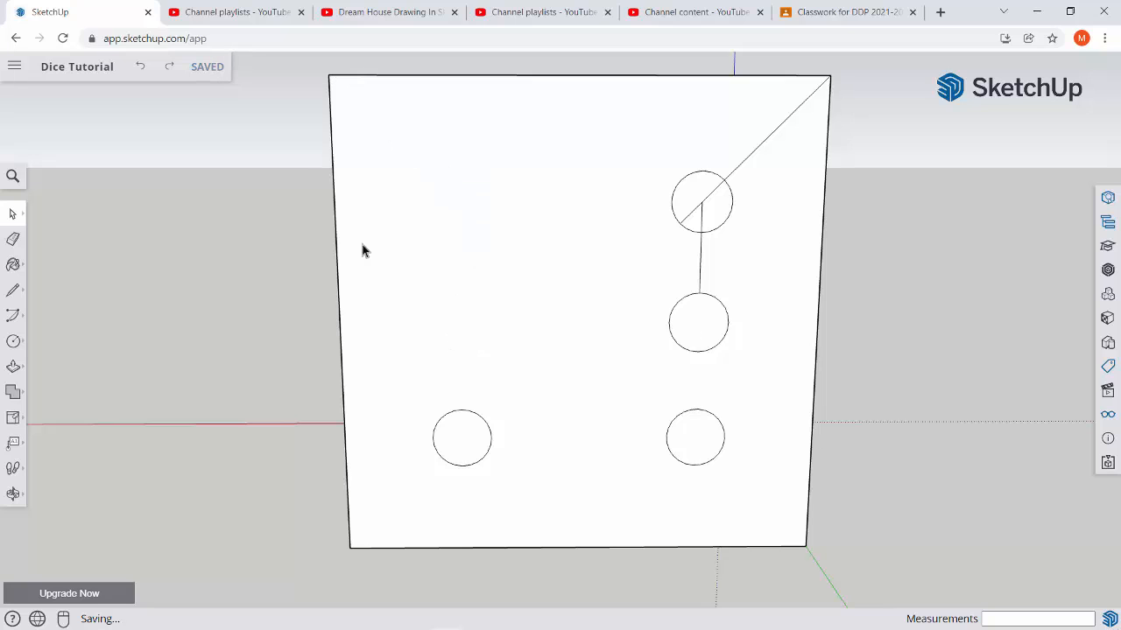
{"action": "key", "text": "ctrl+y"}
{"action": "key", "text": "ctrl+y"}
{"action": "key", "text": "ctrl+y"}
{"action": "key", "text": "ctrl+y"}
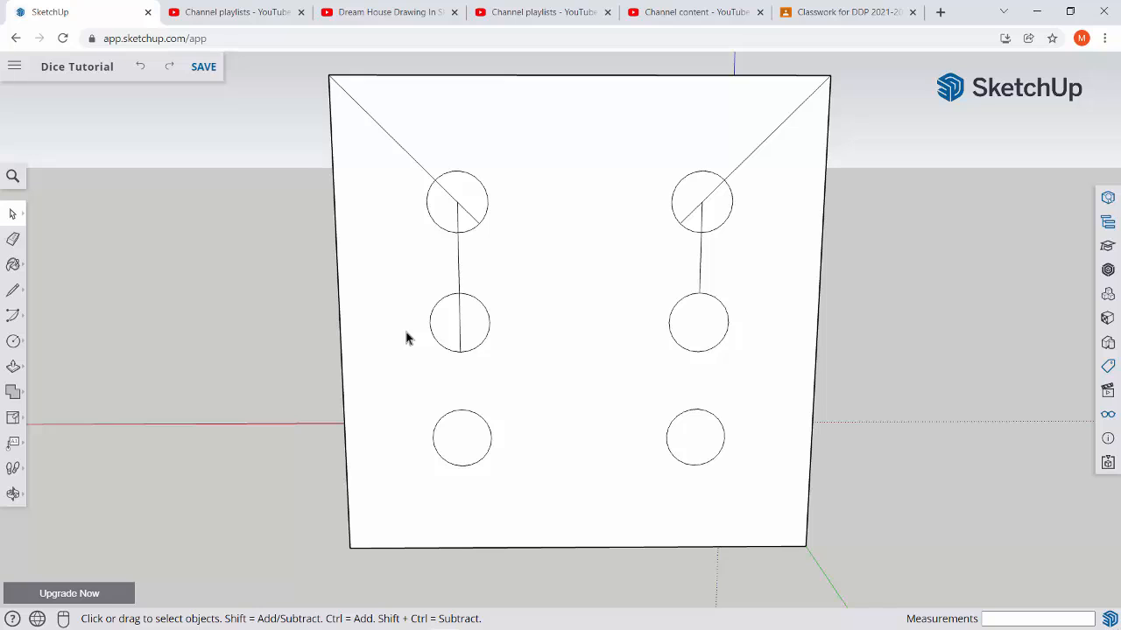
Erase the remaining guide line segments at the left middle circle and both upper circles, keeping only the six circles.
{"action": "key", "text": "e"}
{"action": "left_click", "coordinate": [458, 324]}
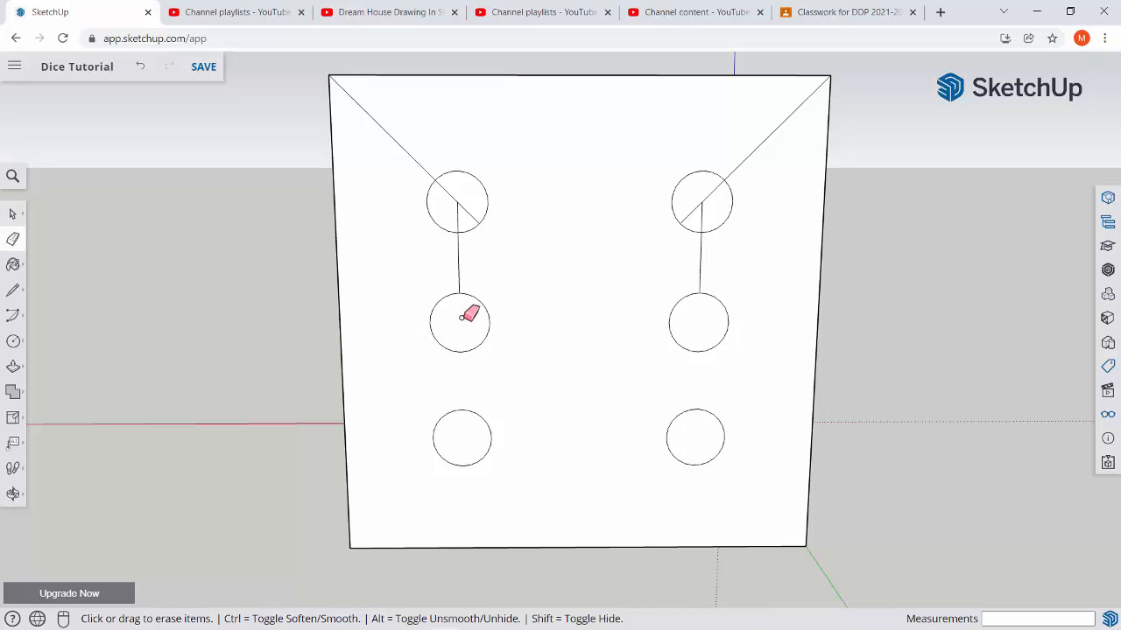
{"action": "left_click_drag", "start_coordinate": [456, 203], "coordinate": [453, 200]}
{"action": "left_click", "coordinate": [415, 156]}
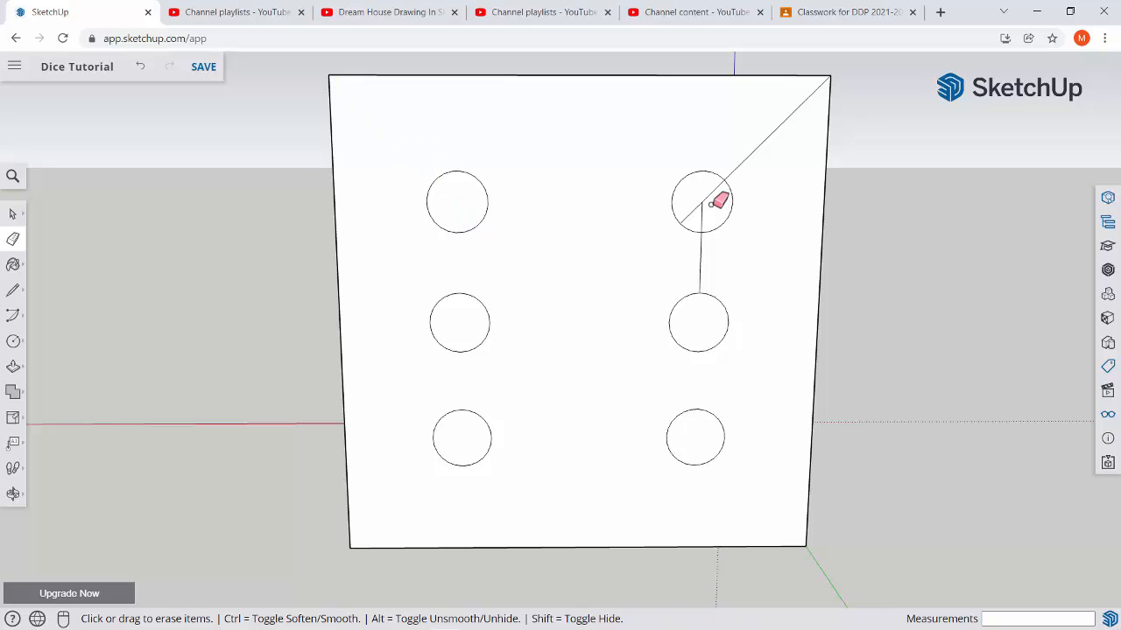
{"action": "left_click_drag", "start_coordinate": [704, 202], "coordinate": [735, 172]}
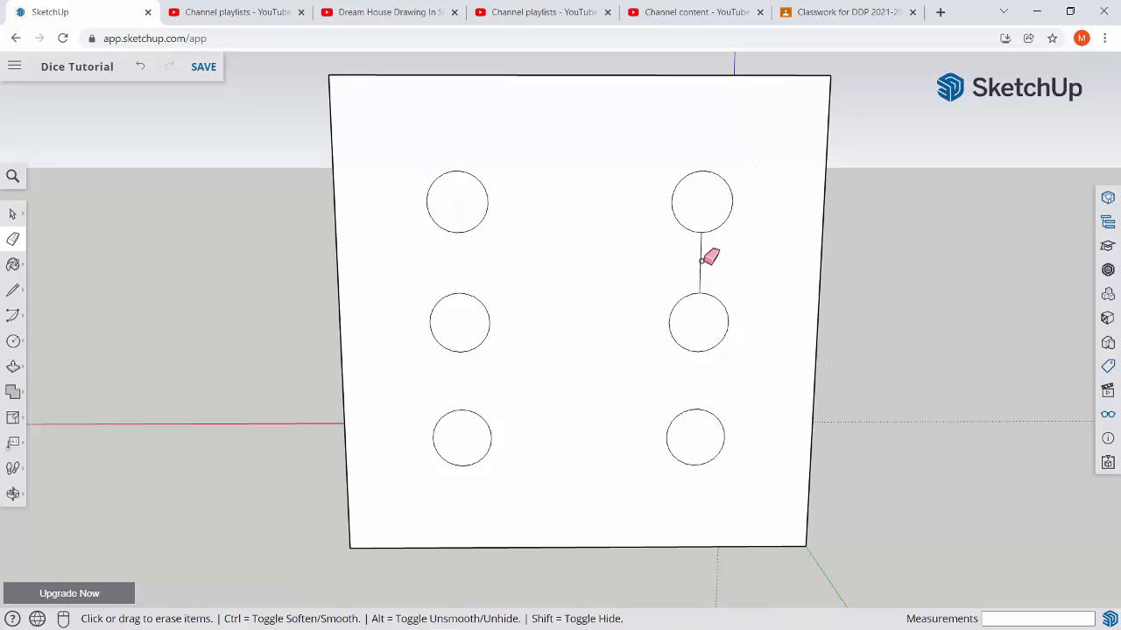
{"action": "left_click_drag", "start_coordinate": [700, 260], "coordinate": [700, 260]}
{"action": "key", "text": "space"}
{"action": "mouse_move", "coordinate": [518, 338]}
{"action": "middle_mouse_down"}
{"action": "mouse_move", "coordinate": [557, 355]}
{"action": "mouse_move", "coordinate": [489, 348]}
{"action": "middle_mouse_up"}
{"action": "scroll", "coordinate": [553, 446], "scroll_direction": "down", "scroll_amount": 10}
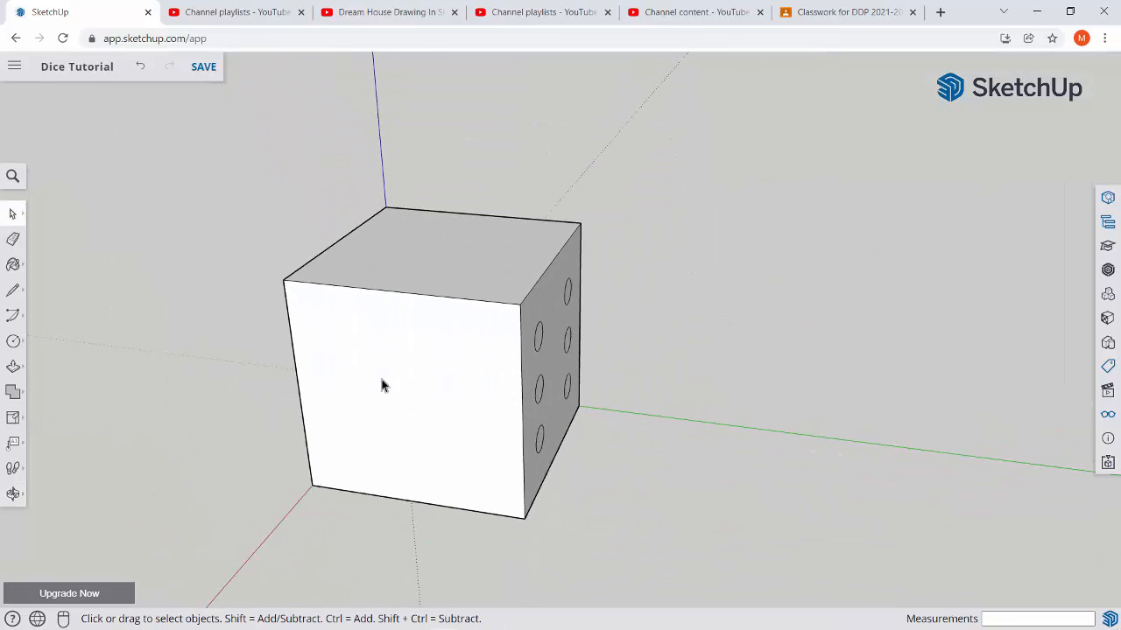
{"action": "middle_click_drag", "start_coordinate": [382, 383], "coordinate": [759, 589]}
{"action": "middle_click_drag", "start_coordinate": [604, 460], "coordinate": [504, 427]}
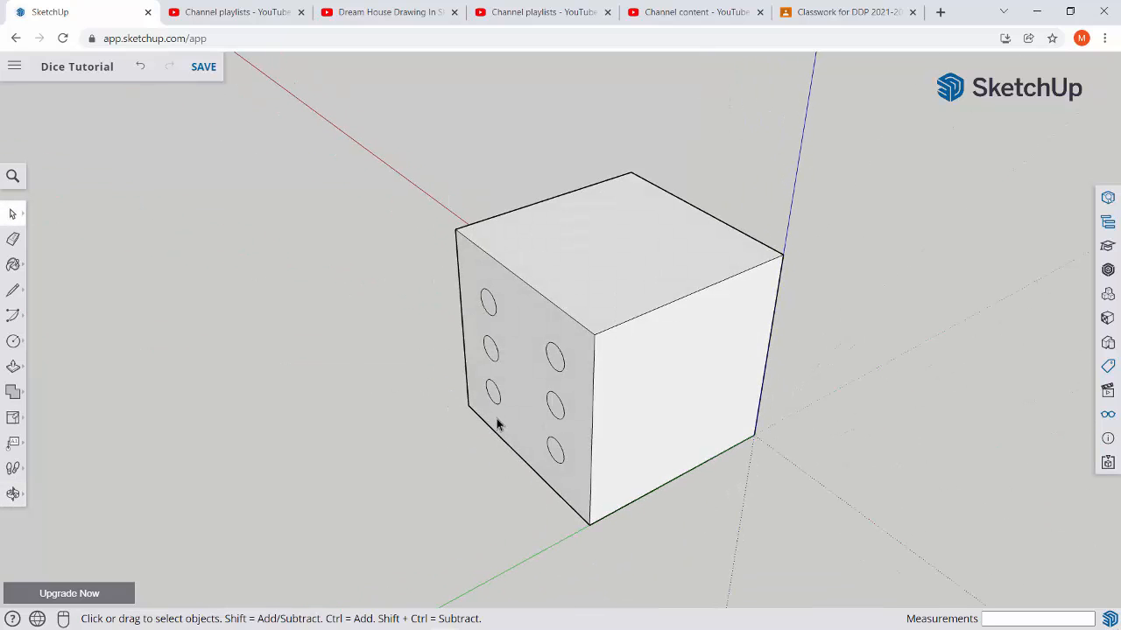